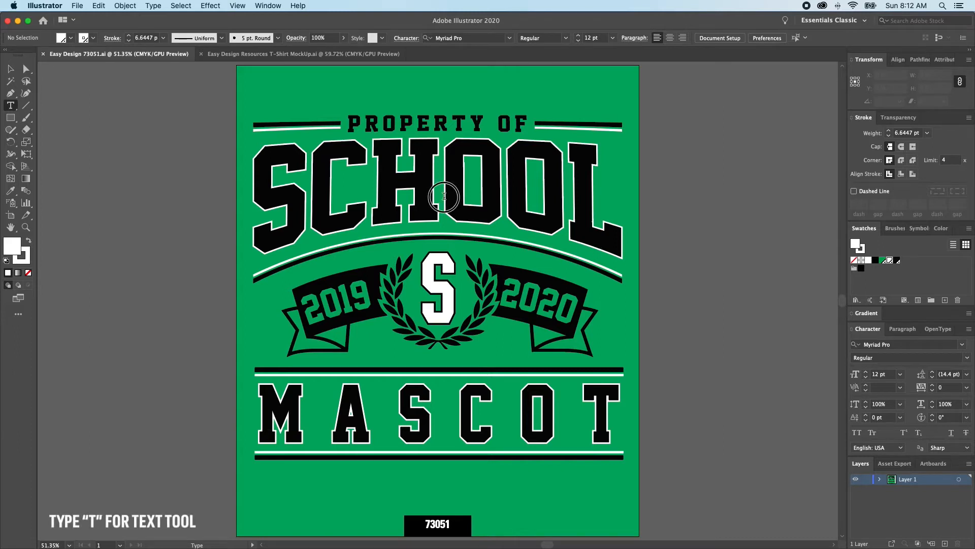
Replace the front black SCHOOL text with EASY DESIGN and lock that text layer copy.
{"action": "double_click", "coordinate": [444, 196]}
{"action": "type", "text": "EA"}
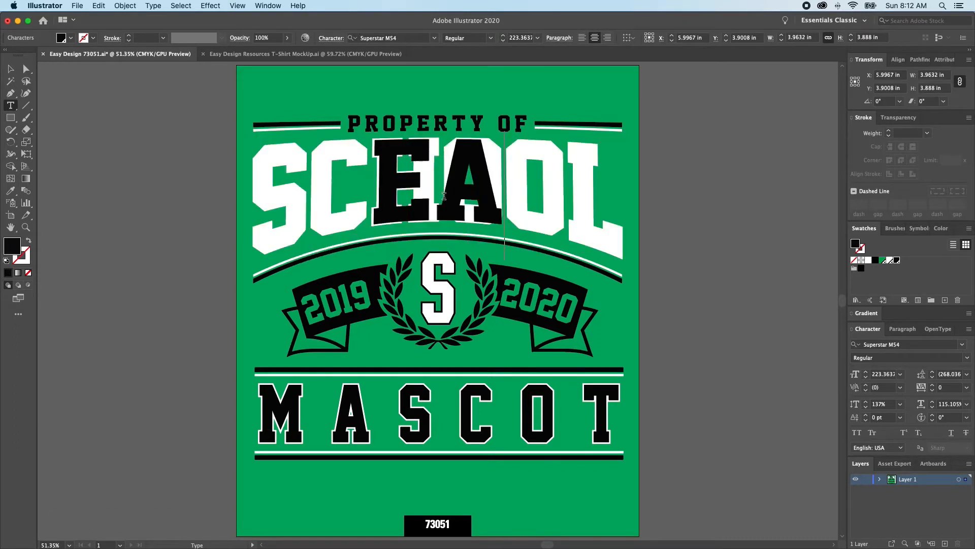
{"action": "type", "text": "SY DESIGN"}
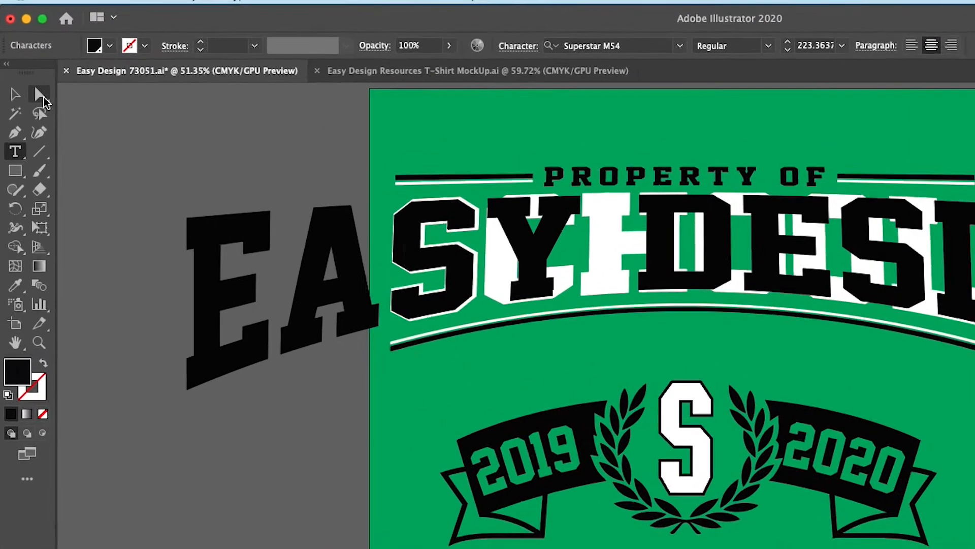
{"action": "left_click", "coordinate": [42, 96]}
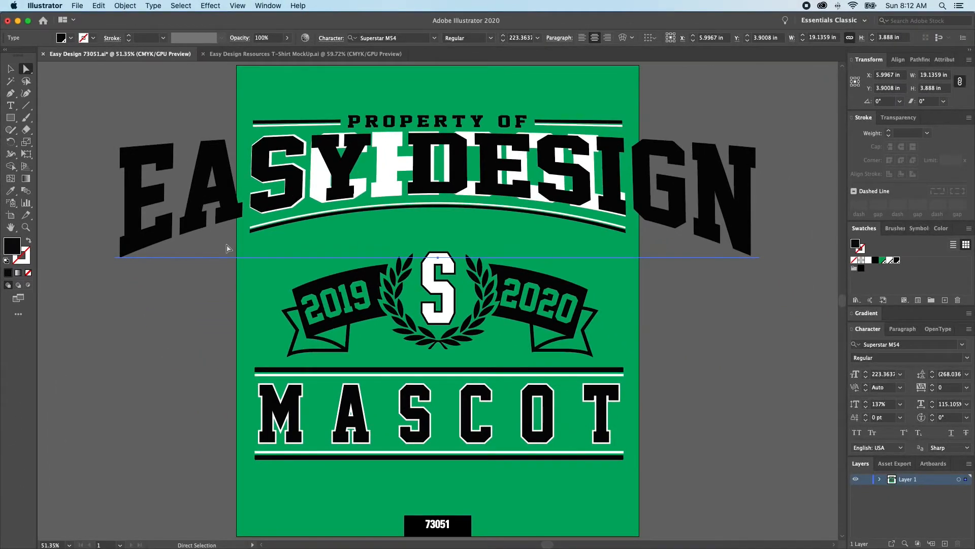
{"action": "key", "text": "super+2"}
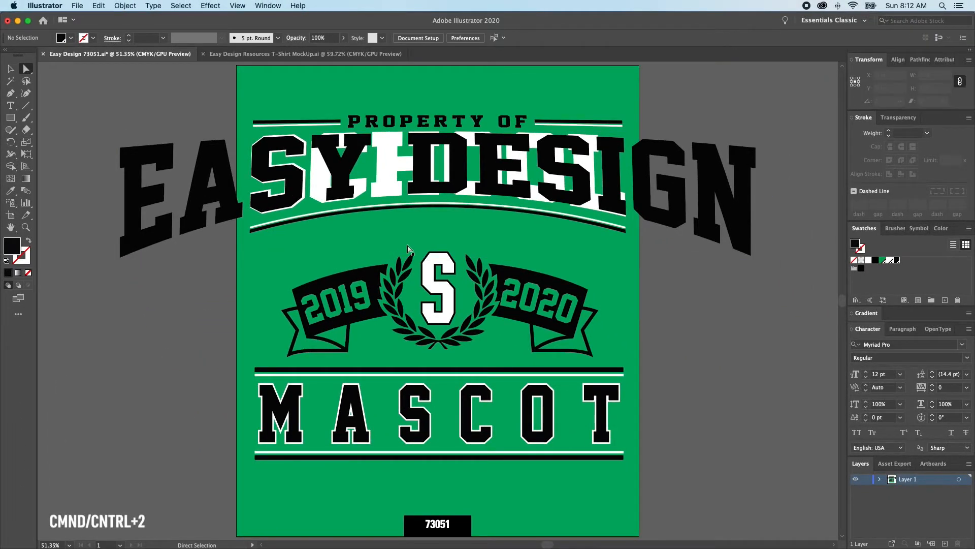
Replace the white-outlined SCHOOL copy behind the locked headline with EASY DESIGN and deselect it.
{"action": "key", "text": "t"}
{"action": "double_click", "coordinate": [451, 168]}
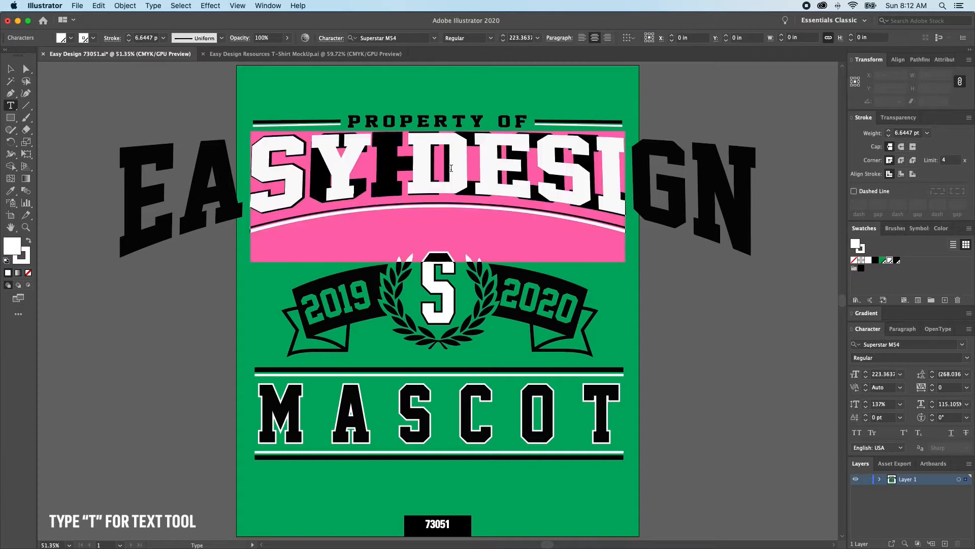
{"action": "type", "text": "EASY DESIGN"}
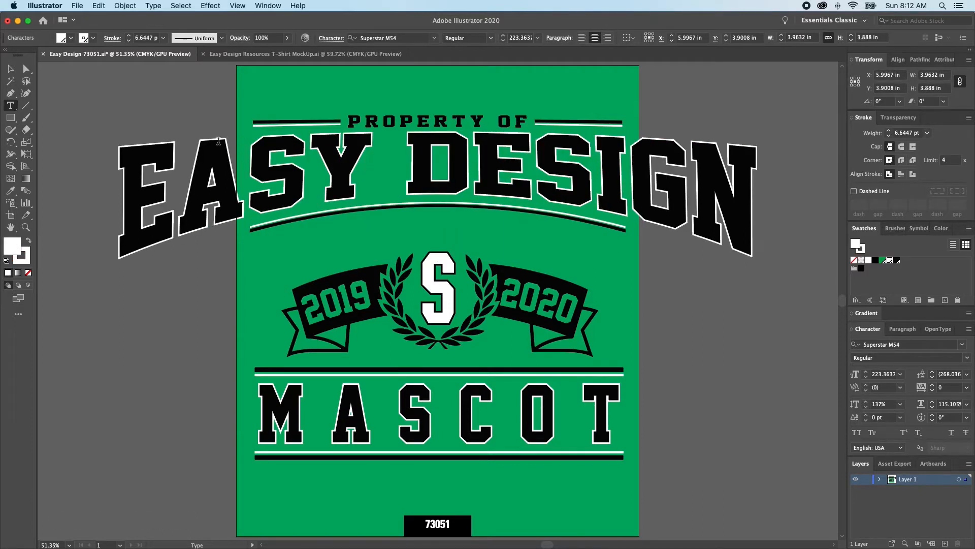
{"action": "left_click", "coordinate": [146, 118], "text": "super"}
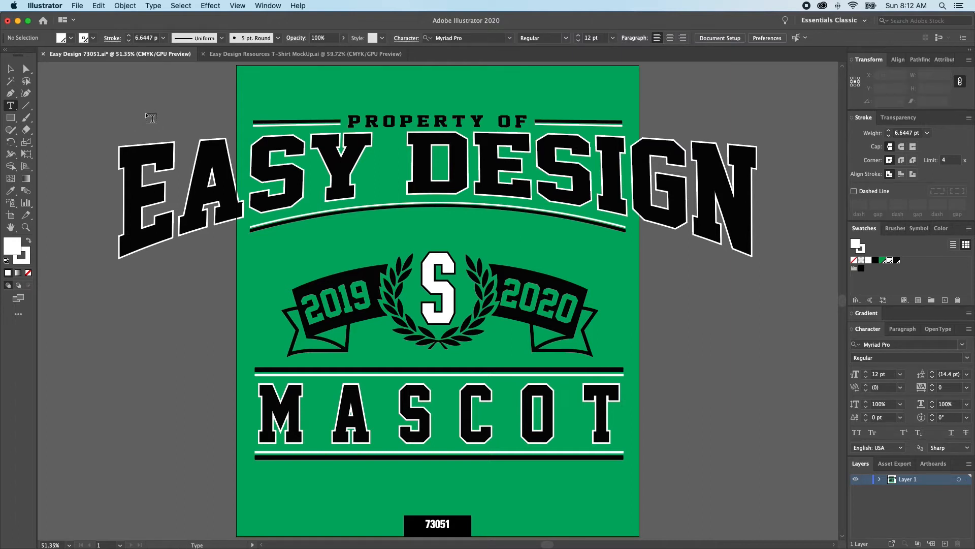
Unlock the headline, select both EASY DESIGN copies and narrow them symmetrically to about 11.07 in wide, in line with the rules above.
{"action": "key", "text": "super+alt+2"}
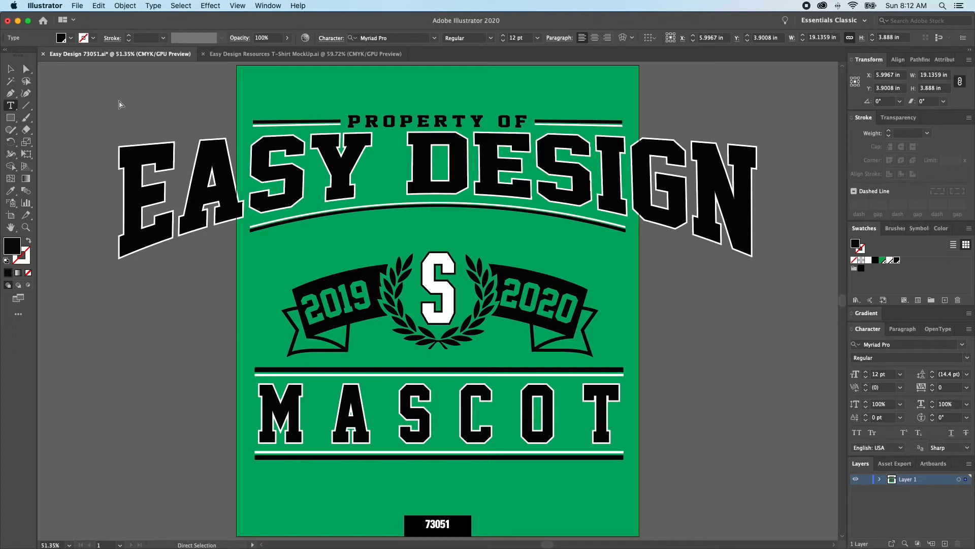
{"action": "left_click", "coordinate": [172, 222], "text": "super"}
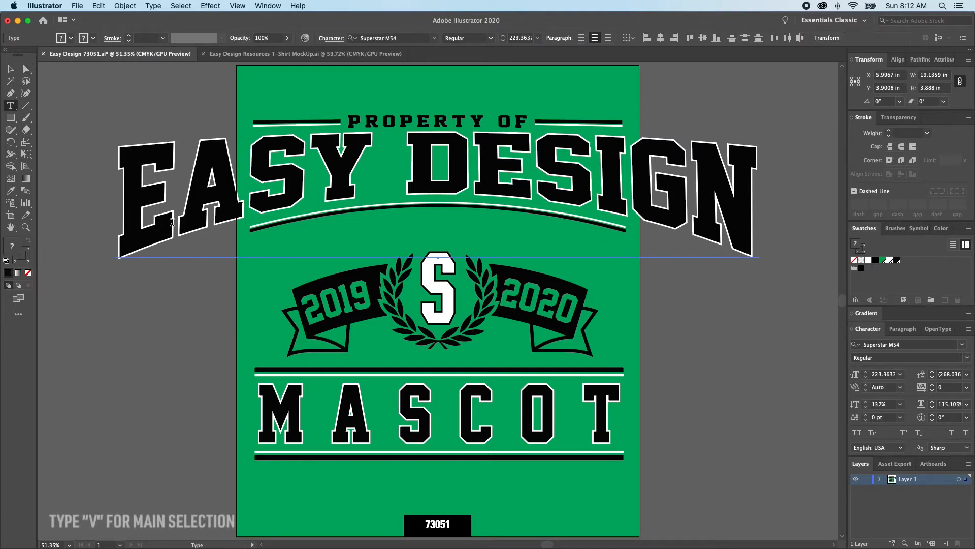
{"action": "key", "text": "v"}
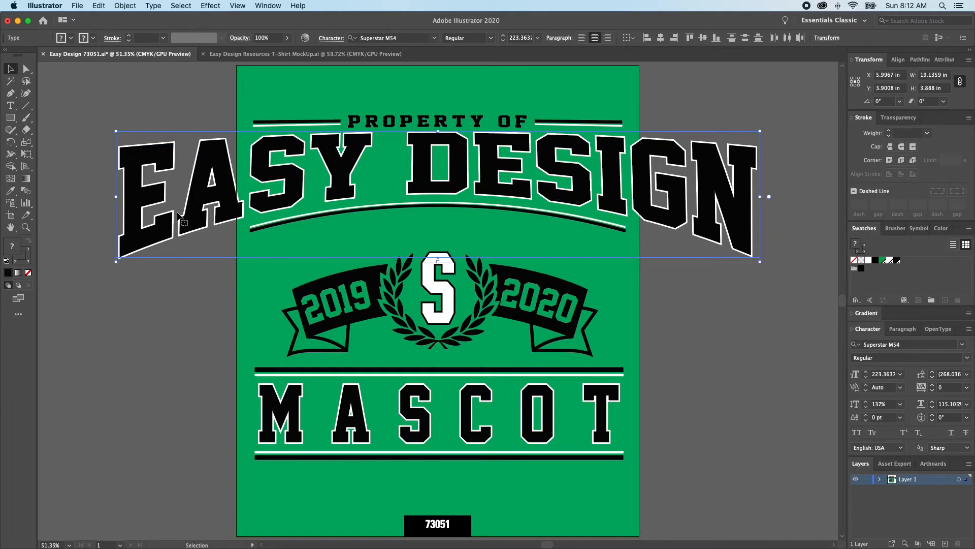
{"action": "left_click_drag", "start_coordinate": [116, 197], "coordinate": [252, 198]}
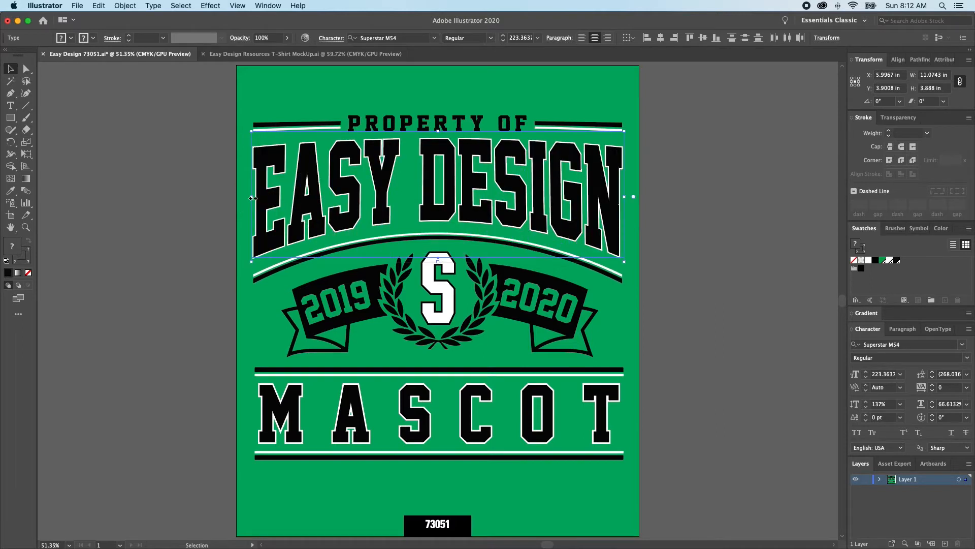
{"action": "key", "text": "super+shift+a"}
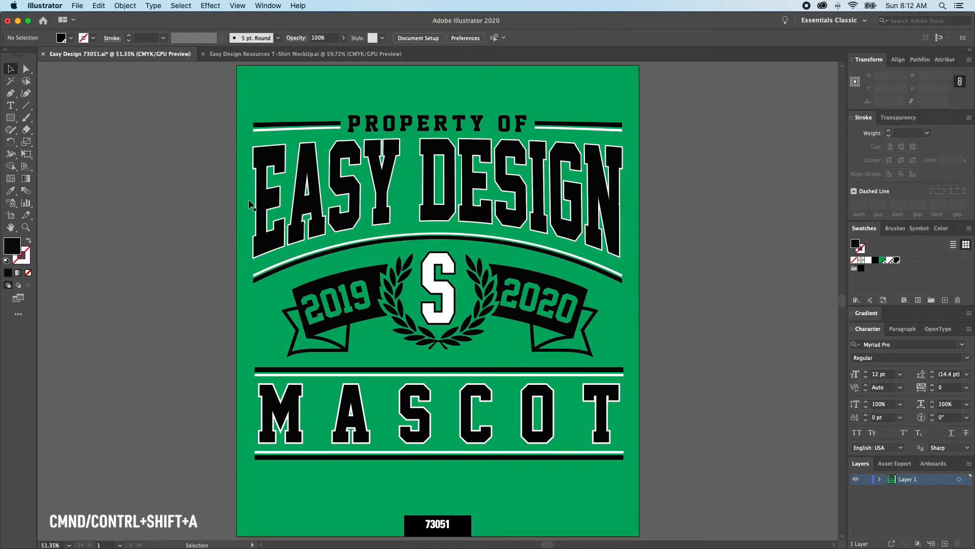
Replace the front black MASCOT text with RESOURCES and lock that text object.
{"action": "key", "text": "t"}
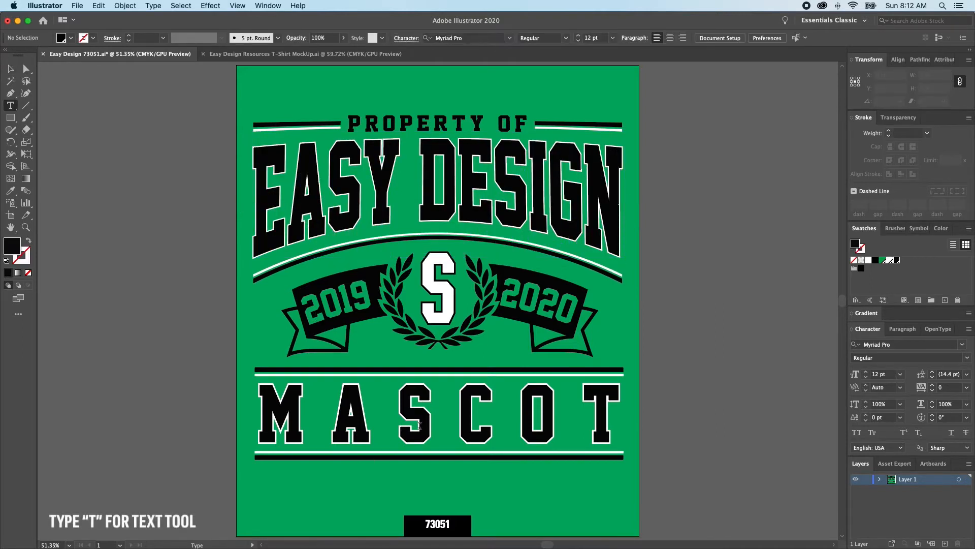
{"action": "double_click", "coordinate": [426, 425]}
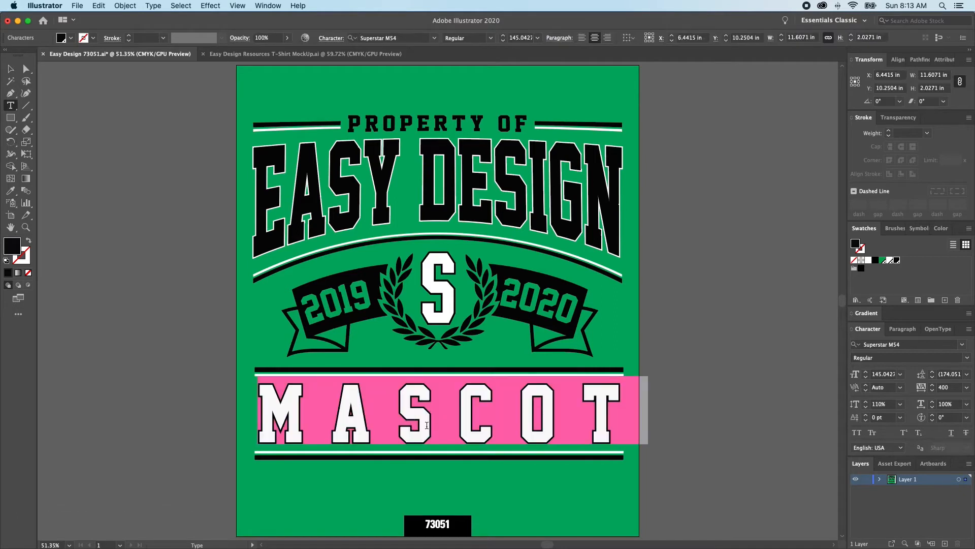
{"action": "type", "text": "RESOURC"}
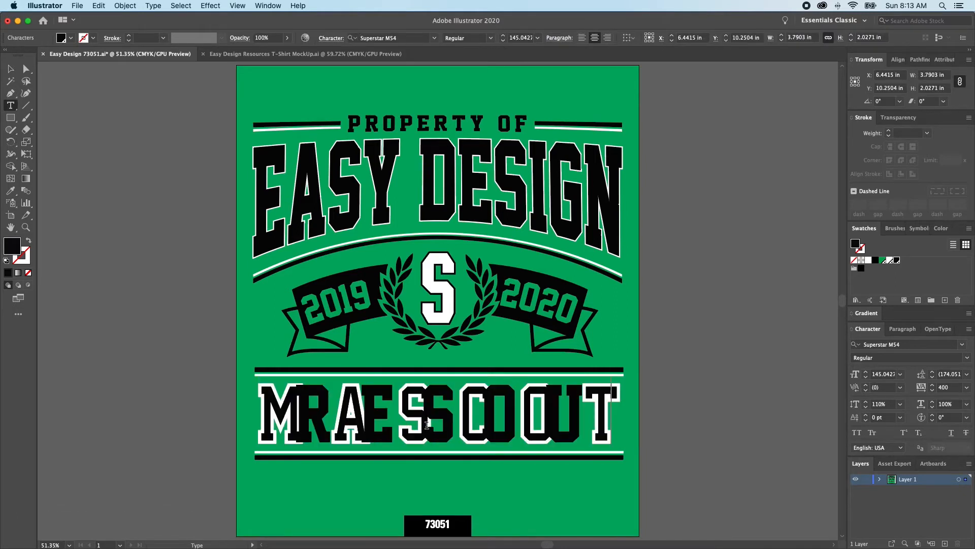
{"action": "type", "text": "ES"}
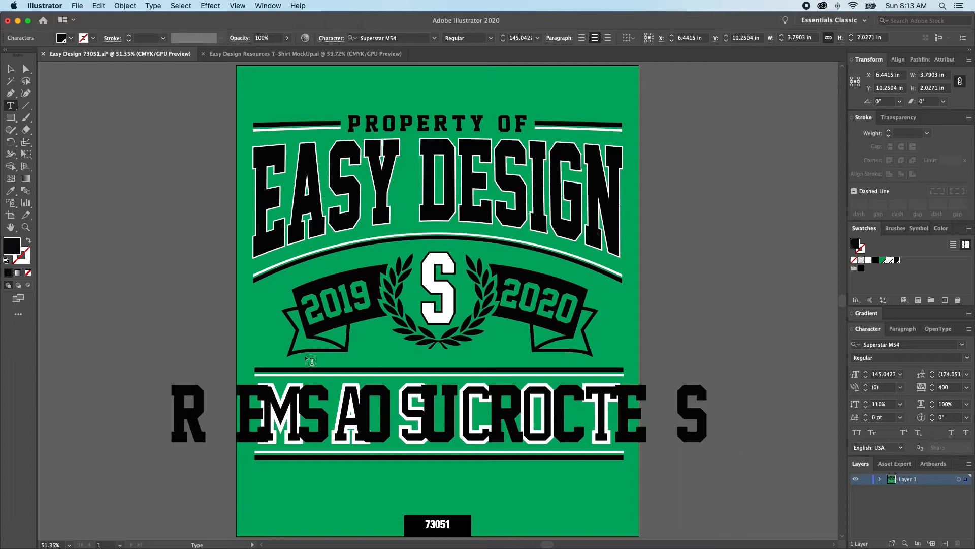
{"action": "key", "text": "Escape"}
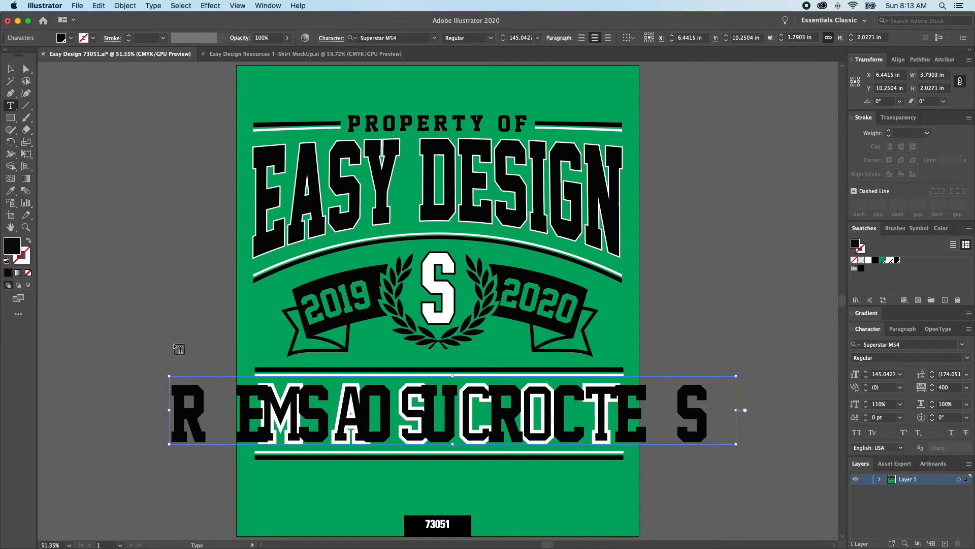
{"action": "left_click", "coordinate": [26, 69]}
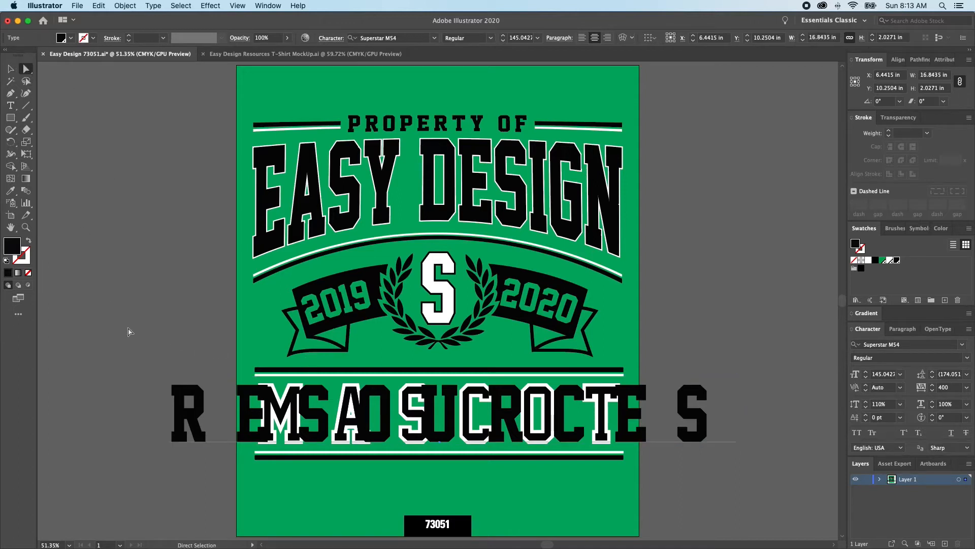
{"action": "key", "text": "super+2"}
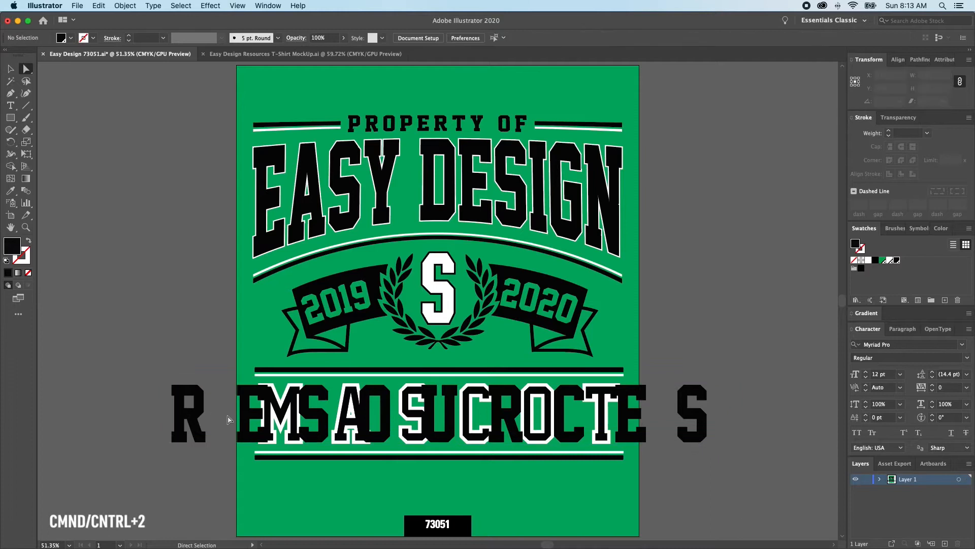
Replace the white-outlined MASCOT copy behind the locked text with RESOURCES.
{"action": "key", "text": "t"}
{"action": "double_click", "coordinate": [386, 416]}
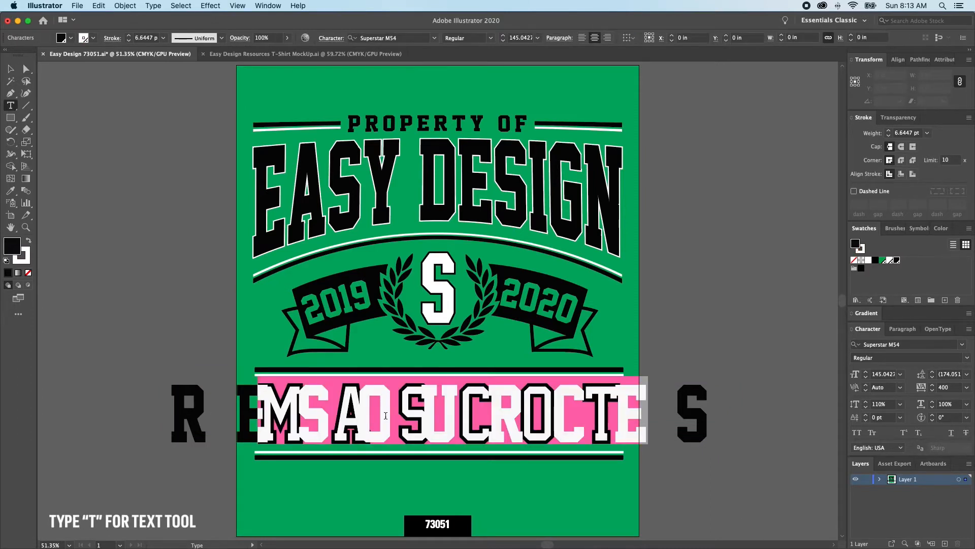
{"action": "type", "text": "RESOURCES"}
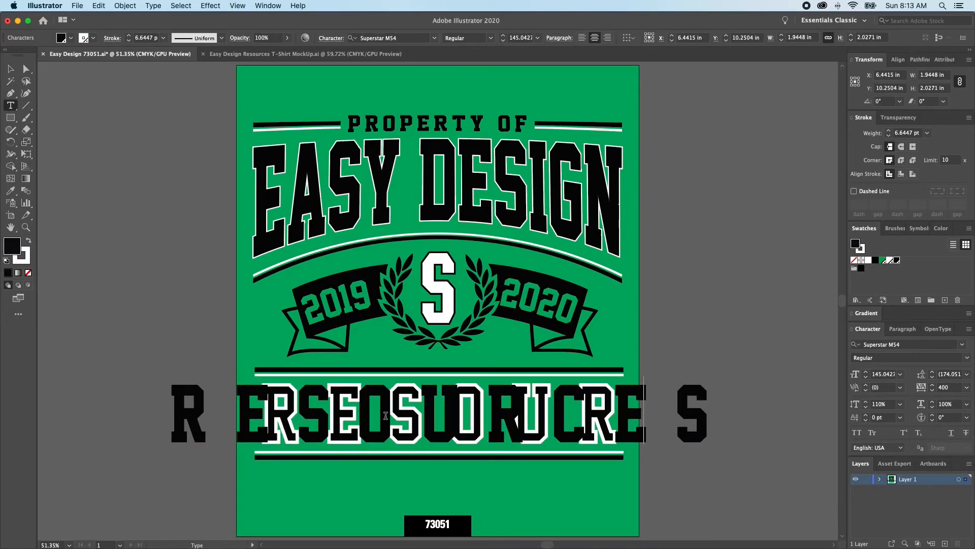
Unlock the front text, select both RESOURCES copies and reduce their tracking to 60 so they fit between the horizontal lines.
{"action": "key", "text": "super+alt+2"}
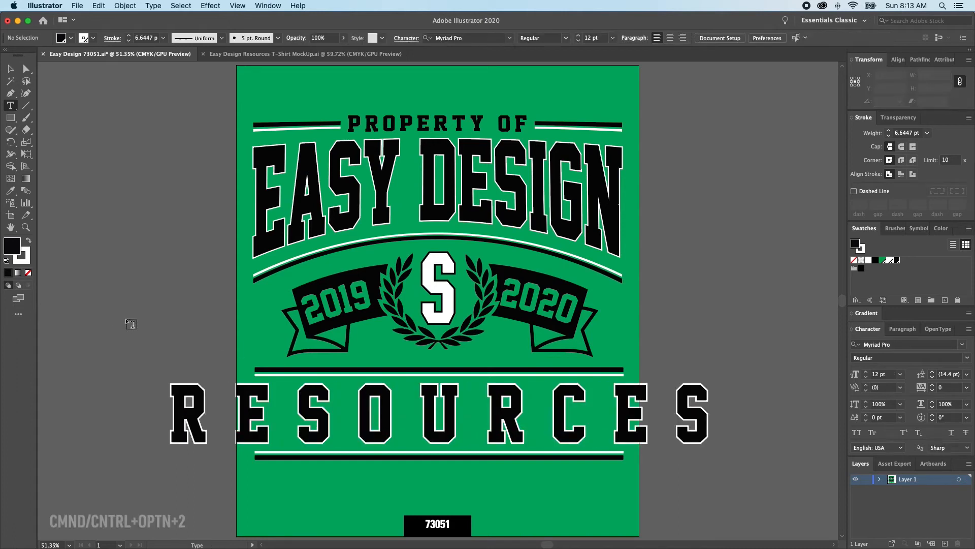
{"action": "key", "text": "super+alt+2"}
{"action": "left_click_drag", "start_coordinate": [146, 335], "coordinate": [205, 465]}
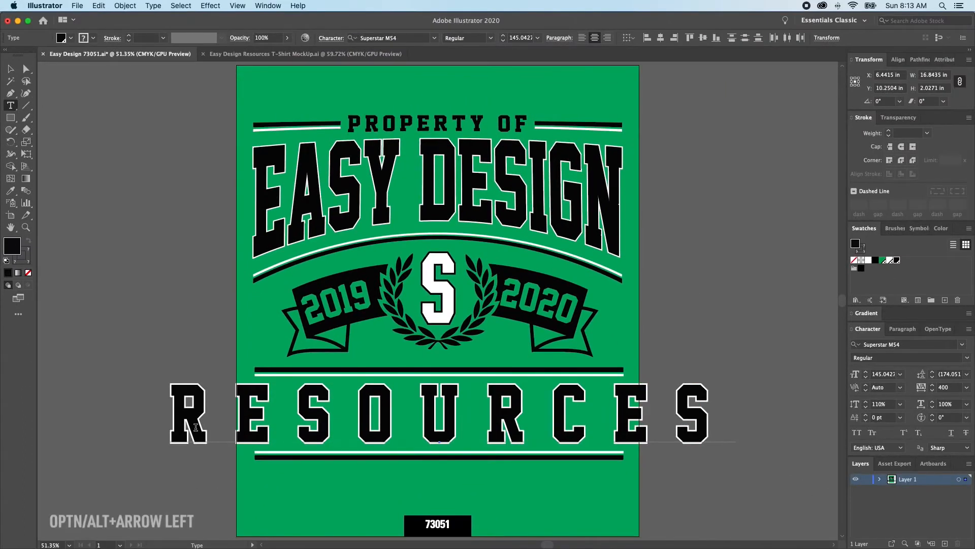
{"action": "key", "text": "alt+Left"}
{"action": "key", "text": "alt+Left"}
{"action": "key", "text": "alt+Left"}
{"action": "key", "text": "alt+Left"}
{"action": "key", "text": "alt+Left"}
{"action": "key", "text": "alt+Left"}
{"action": "key", "text": "alt+Left"}
{"action": "key", "text": "alt+Left"}
{"action": "key", "text": "alt+Left"}
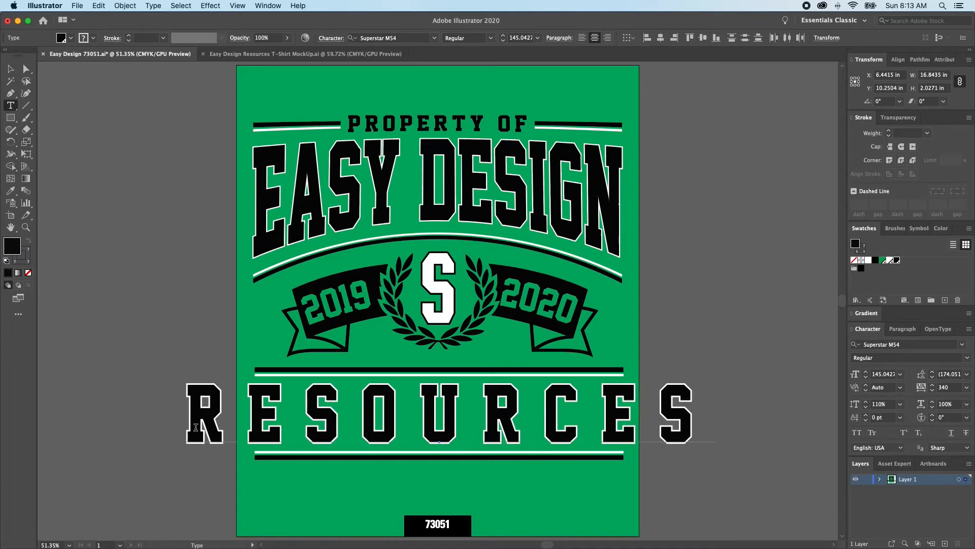
{"action": "key", "text": "alt+Left"}
{"action": "key", "text": "alt+Left"}
{"action": "key", "text": "alt+Left"}
{"action": "key", "text": "alt+Left"}
{"action": "key", "text": "alt+Left"}
{"action": "key", "text": "alt+Left"}
{"action": "key", "text": "alt+Left"}
{"action": "key", "text": "alt+Left"}
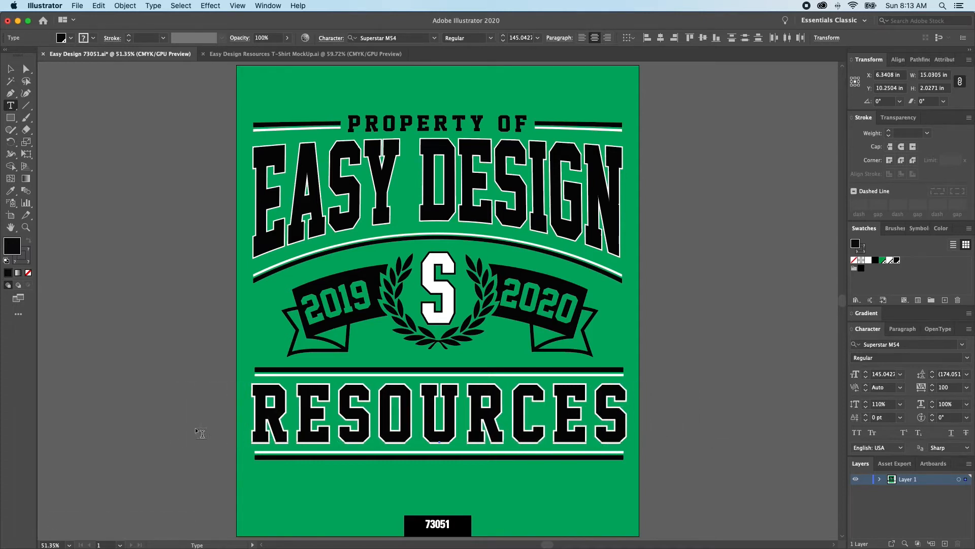
{"action": "key", "text": "alt+Left"}
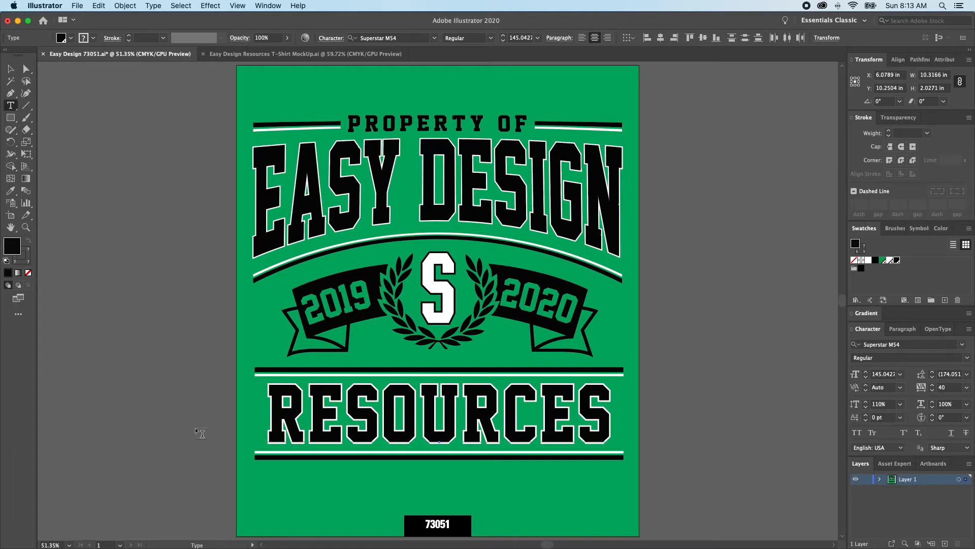
{"action": "key", "text": "alt+Right"}
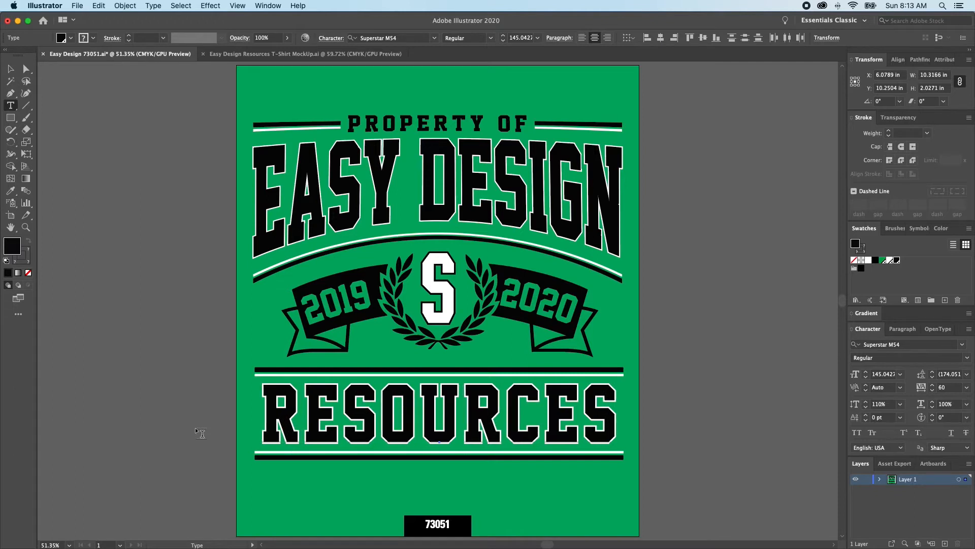
{"action": "key", "text": "Escape"}
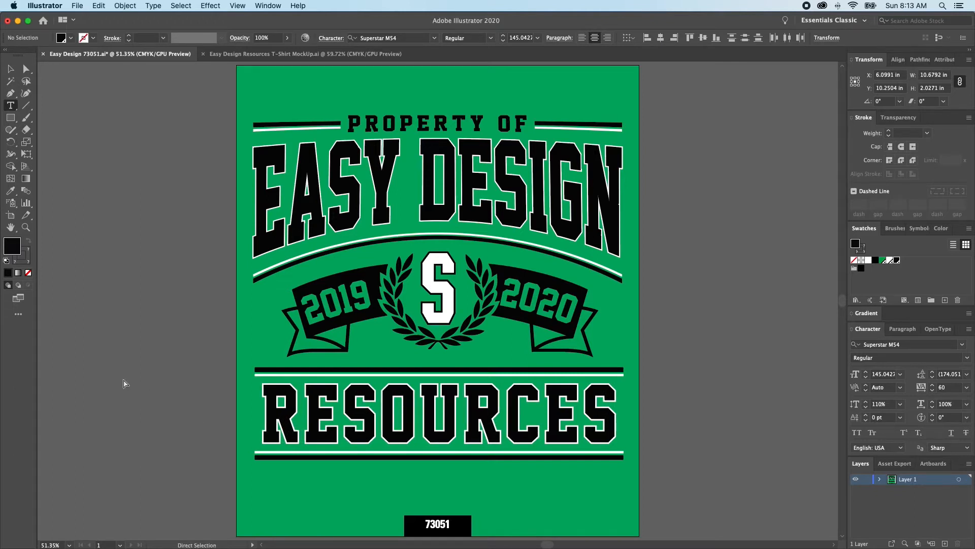
{"action": "left_click", "coordinate": [123, 383]}
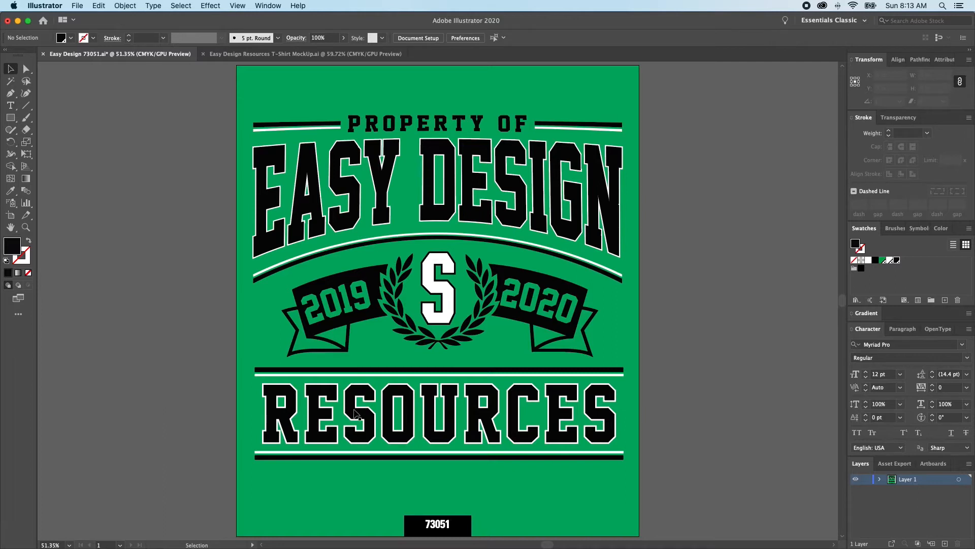
Change the front white letter S inside the laurel wreath to E and lock it.
{"action": "key", "text": "t"}
{"action": "double_click", "coordinate": [427, 279]}
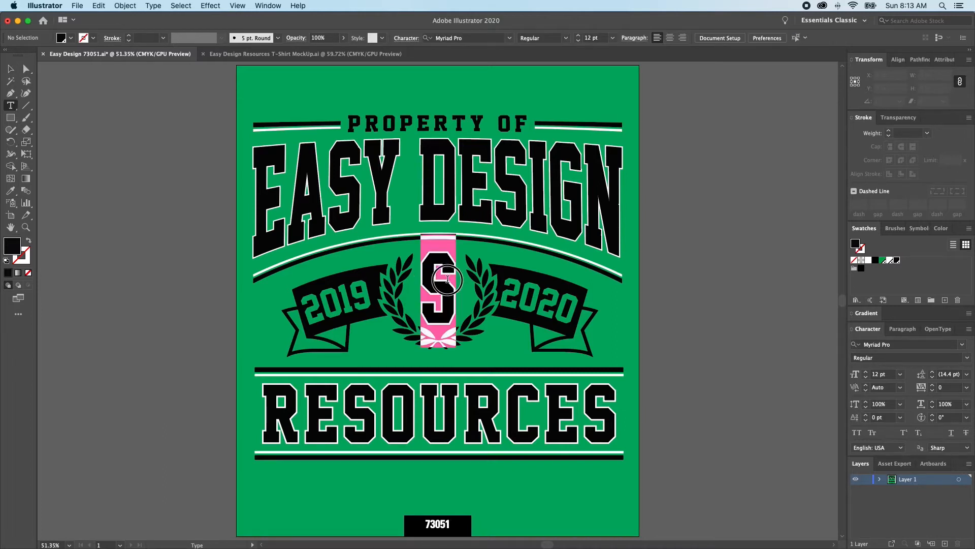
{"action": "type", "text": "E"}
{"action": "key", "text": "Escape"}
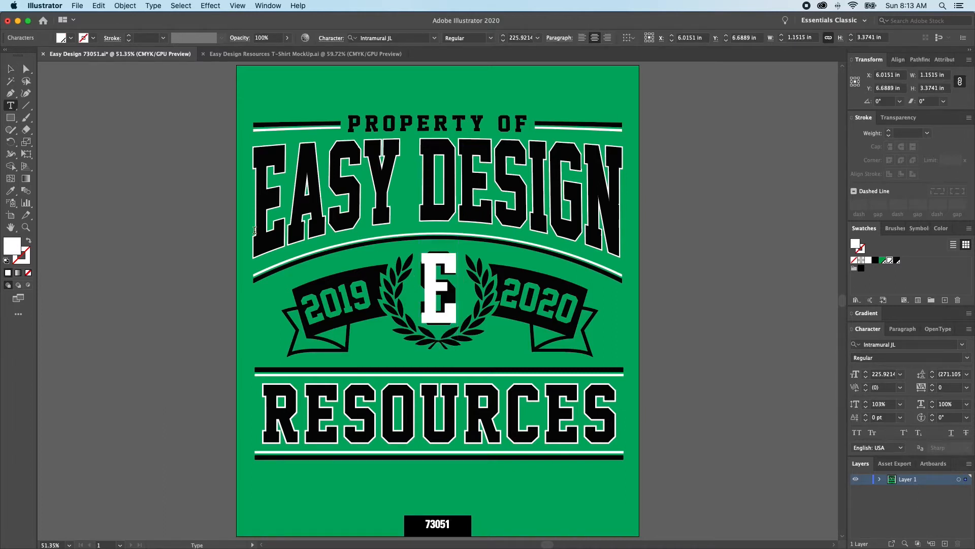
{"action": "left_click", "coordinate": [31, 68]}
{"action": "key", "text": "super+2"}
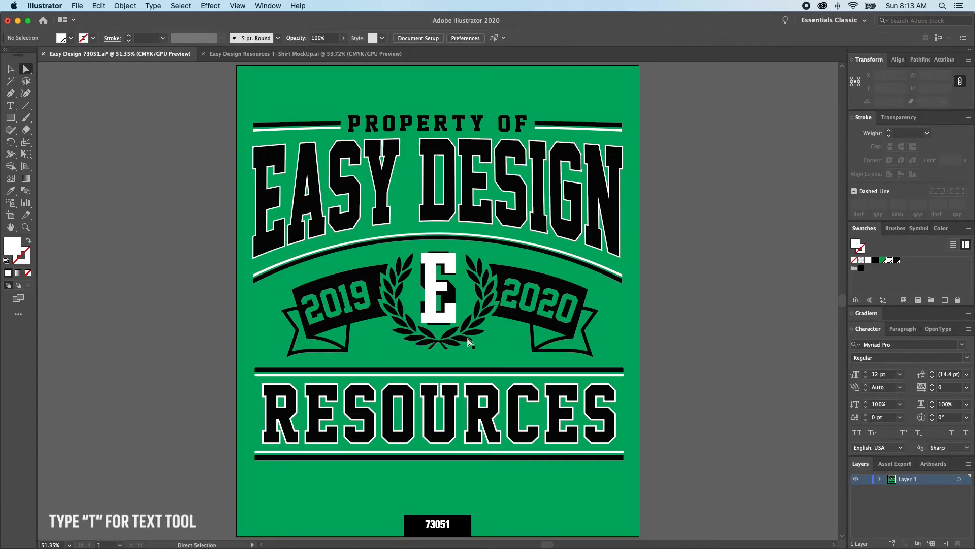
Change the black-outlined S behind the locked wreath letter to E and deselect it.
{"action": "key", "text": "t"}
{"action": "double_click", "coordinate": [437, 294]}
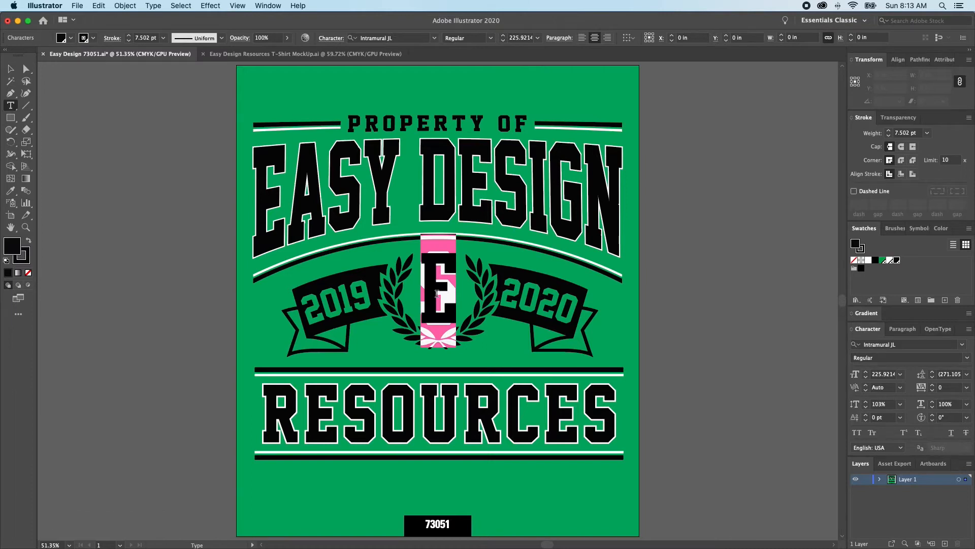
{"action": "type", "text": "E"}
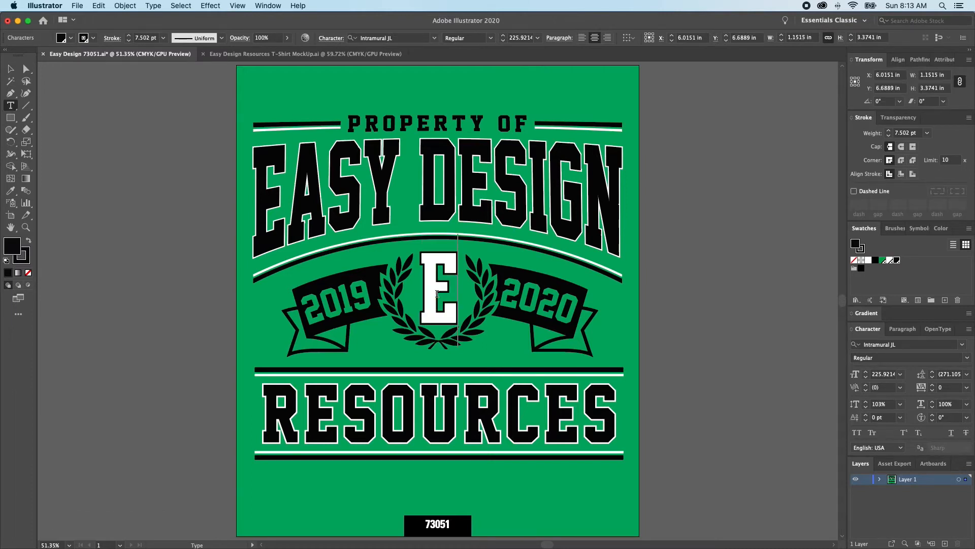
{"action": "left_click", "coordinate": [189, 233], "text": "super"}
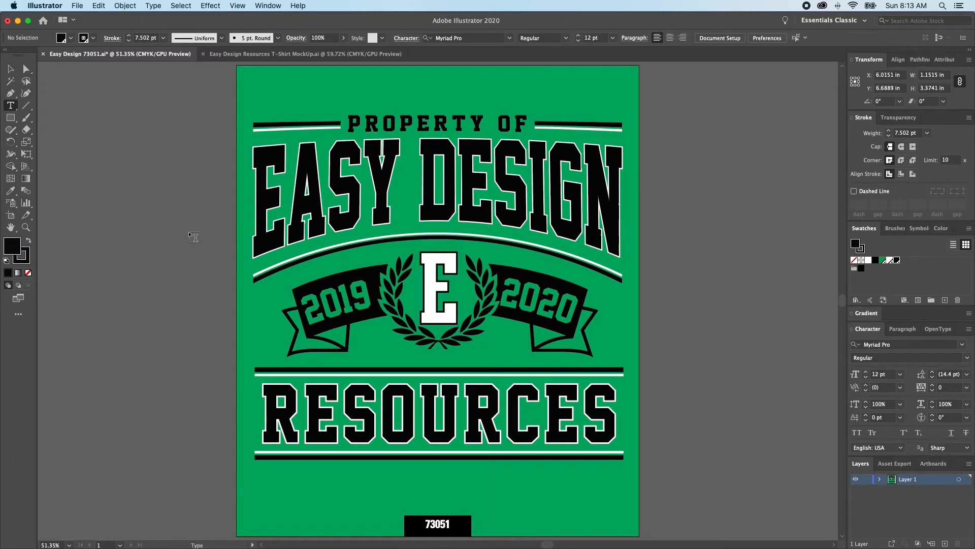
Replace 2019 on the ribbon with EST., increase its kerning to 80 and deselect the text.
{"action": "left_click", "coordinate": [189, 234], "text": "super"}
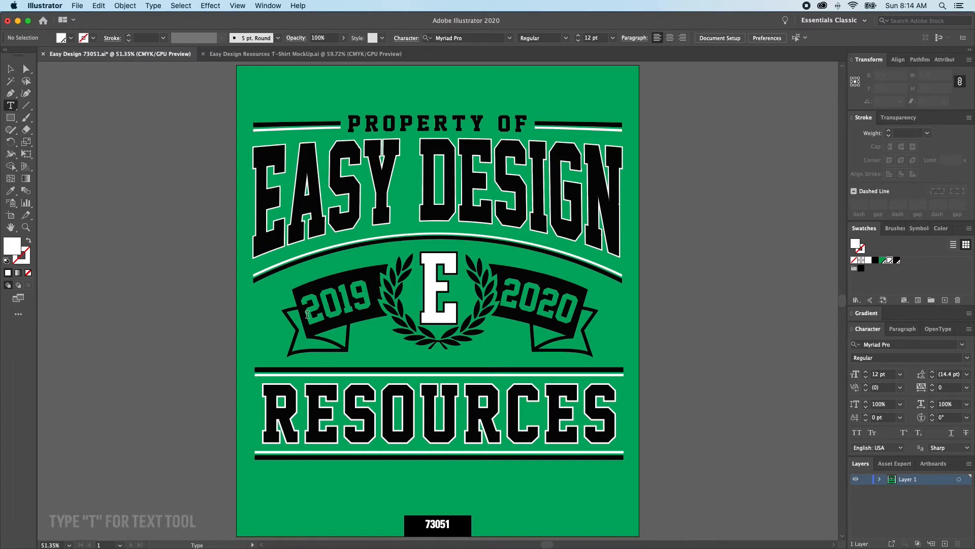
{"action": "double_click", "coordinate": [366, 295]}
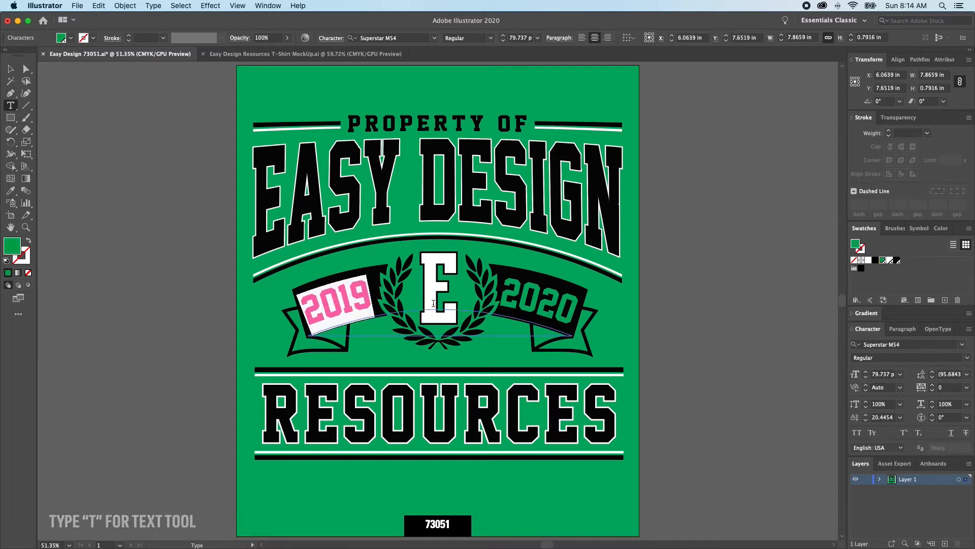
{"action": "type", "text": "EST."}
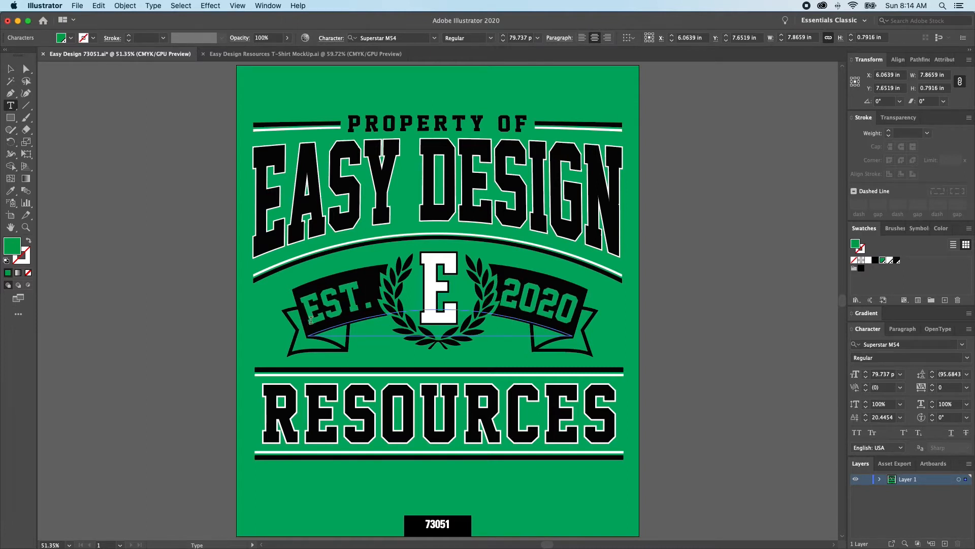
{"action": "key", "text": "alt+Right"}
{"action": "key", "text": "alt+Right"}
{"action": "key", "text": "alt+Right"}
{"action": "key", "text": "alt+Right"}
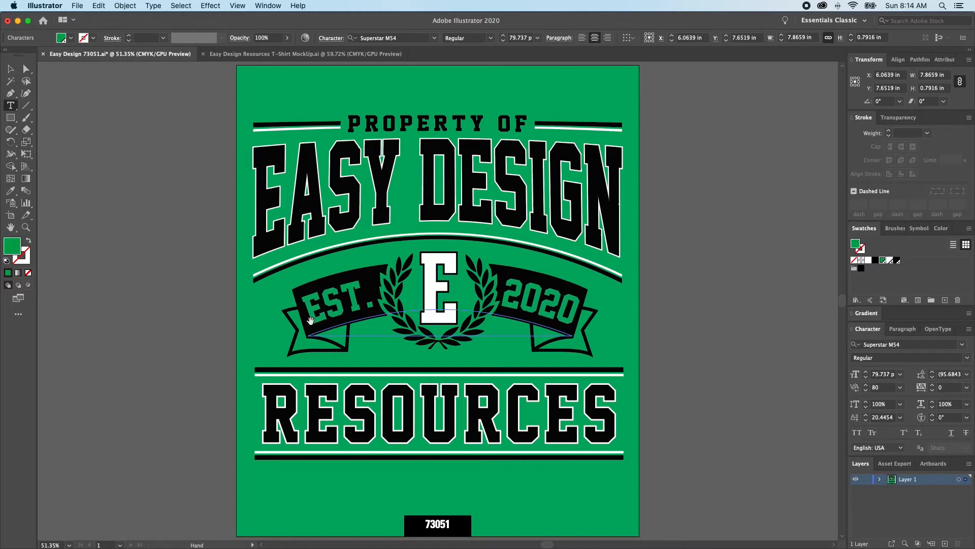
{"action": "key", "text": "Escape"}
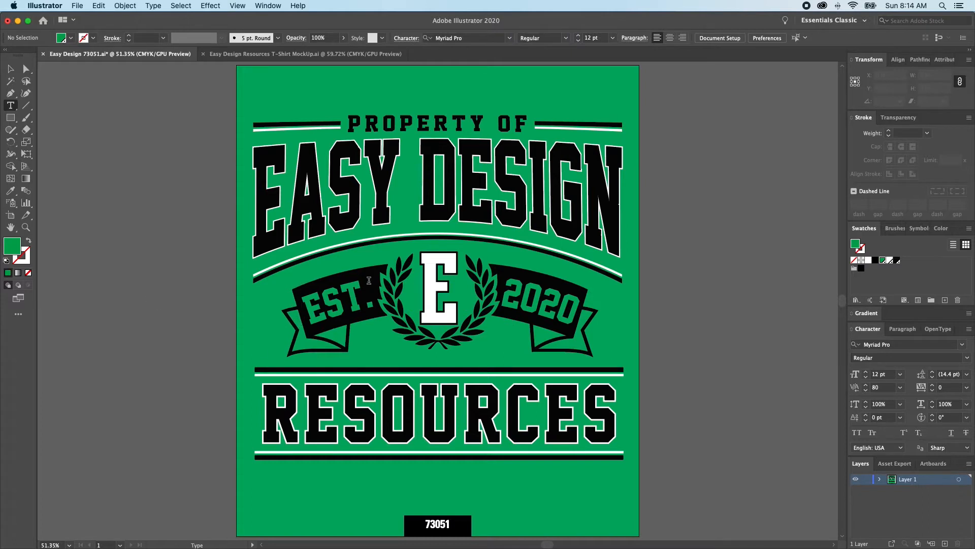
Select the front copies of EASY DESIGN, the wreath letter E and RESOURCES together and delete them.
{"action": "key", "text": "v"}
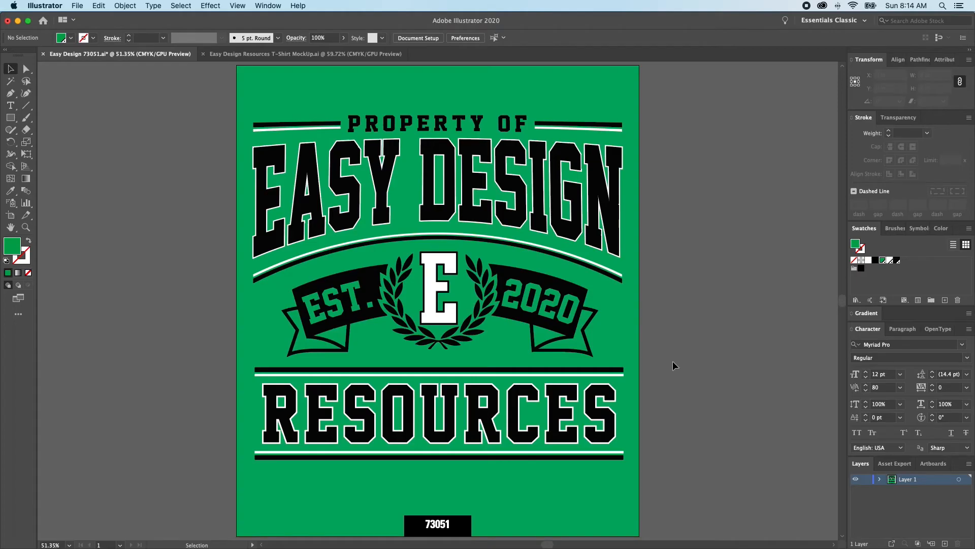
{"action": "key", "text": "a"}
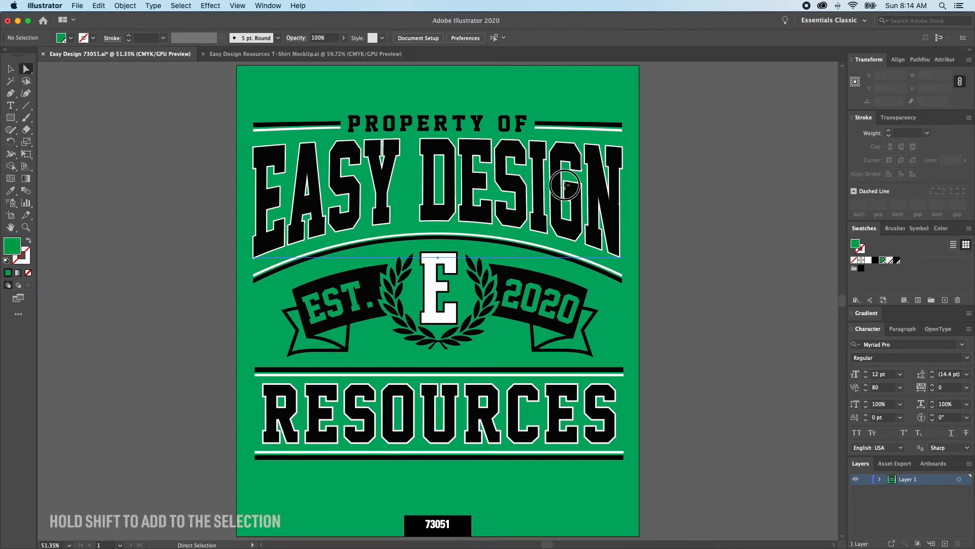
{"action": "left_click", "coordinate": [605, 226]}
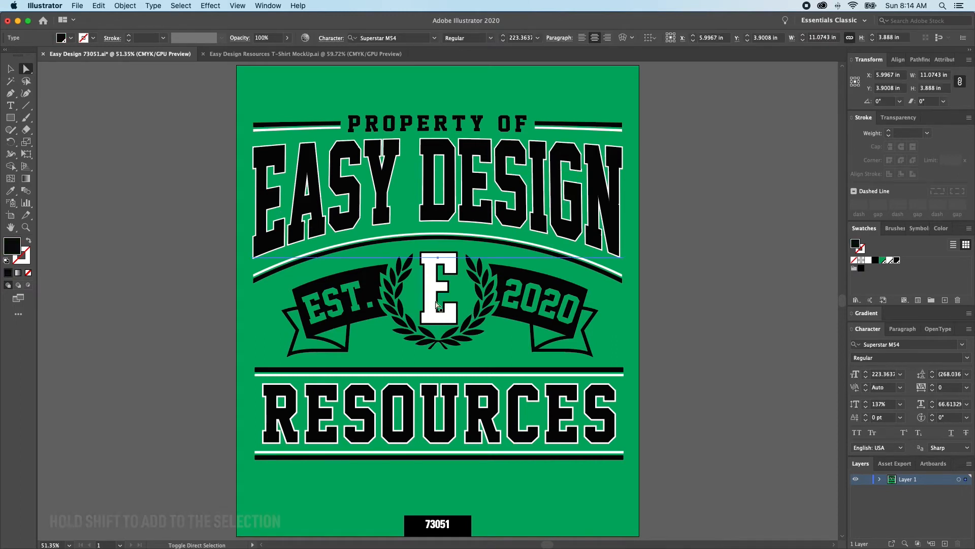
{"action": "left_click", "coordinate": [436, 304], "text": "shift"}
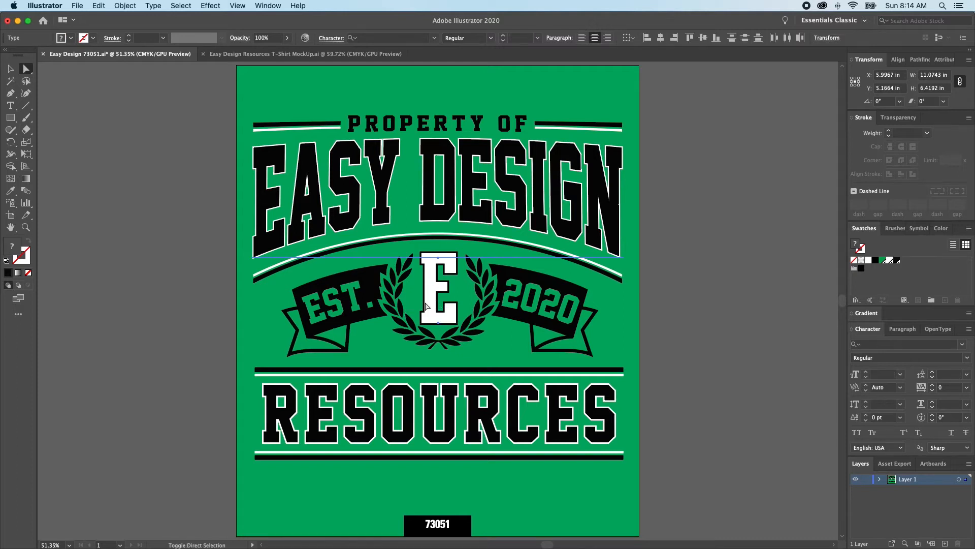
{"action": "left_click", "coordinate": [487, 424], "text": "shift"}
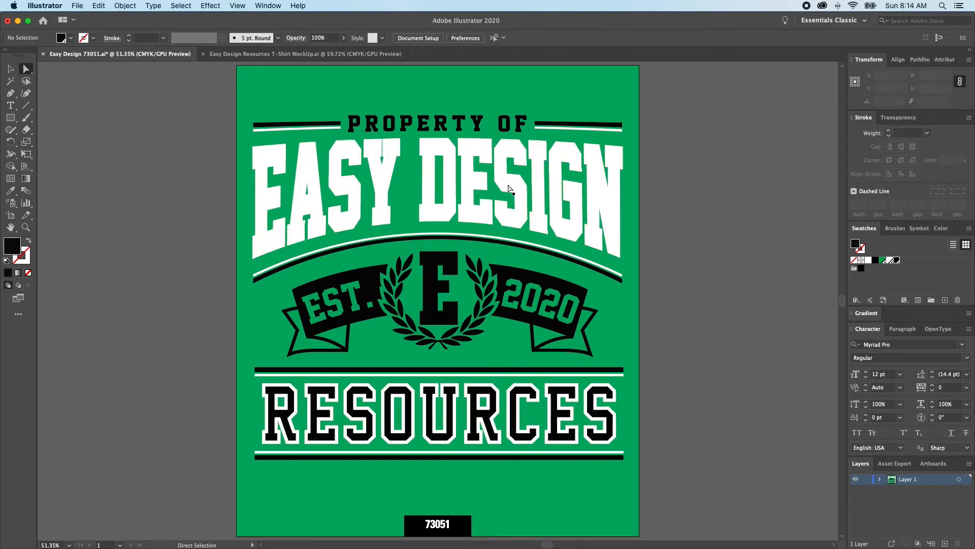
Remove the stroke from the remaining white EASY DESIGN text.
{"action": "left_click", "coordinate": [509, 188]}
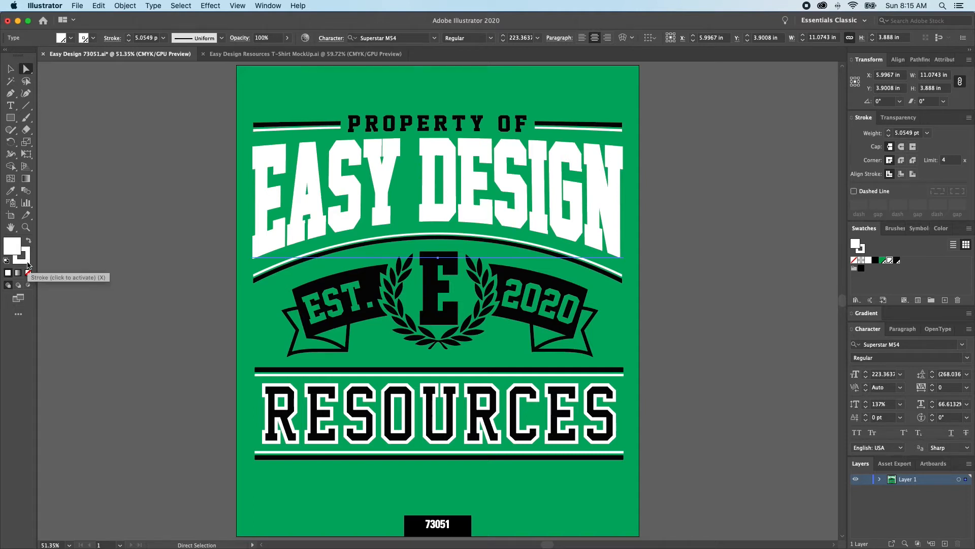
{"action": "left_click", "coordinate": [28, 265]}
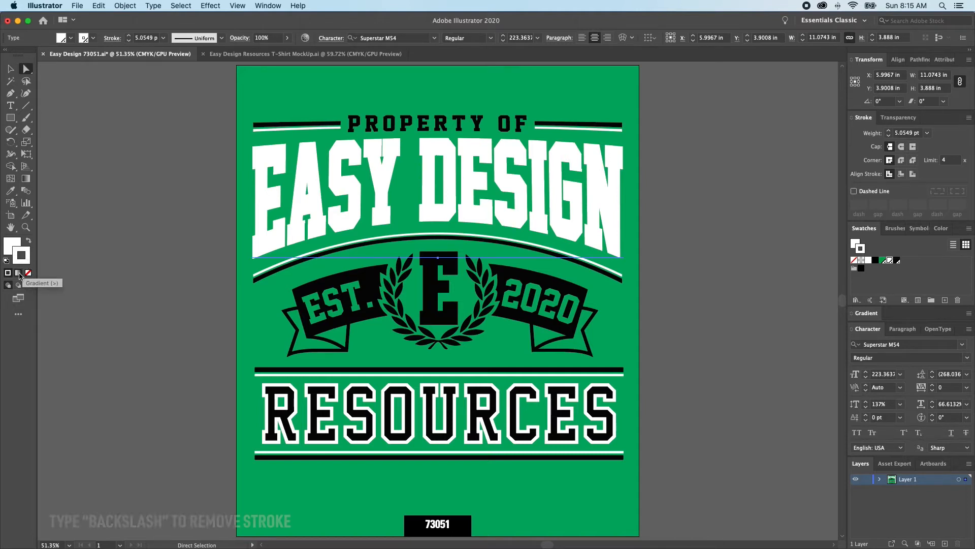
{"action": "key", "text": "slash"}
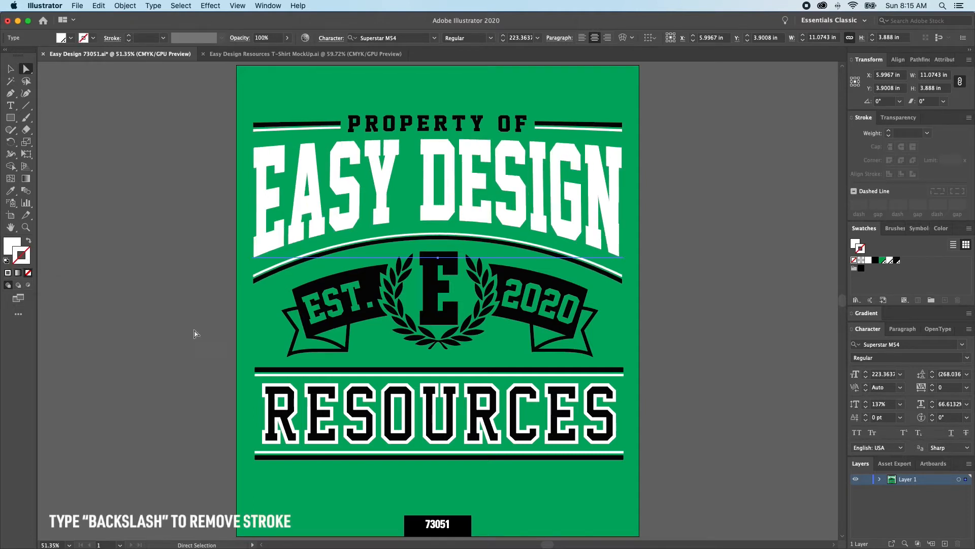
Remove the stroke from the black E inside the wreath and fill it with the white spot swatch.
{"action": "left_click", "coordinate": [434, 300]}
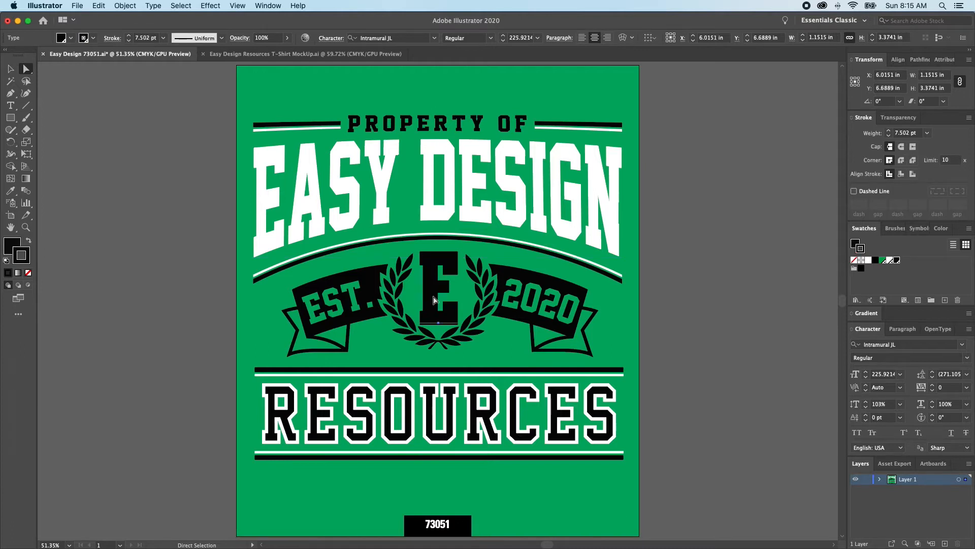
{"action": "key", "text": "slash"}
{"action": "key", "text": "x"}
{"action": "left_click", "coordinate": [891, 261]}
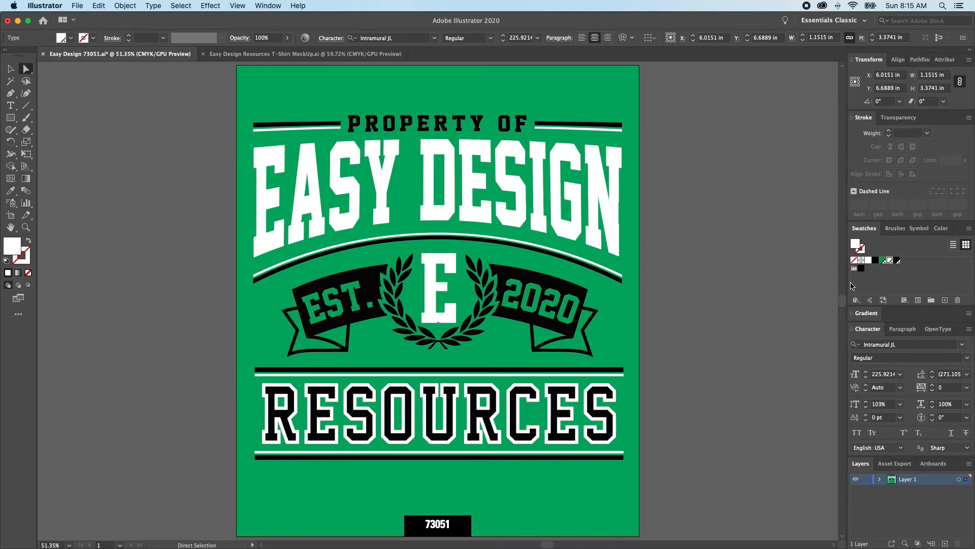
Swap the fill and stroke of RESOURCES so its fill is white, remove its stroke and deselect it.
{"action": "left_click", "coordinate": [554, 426]}
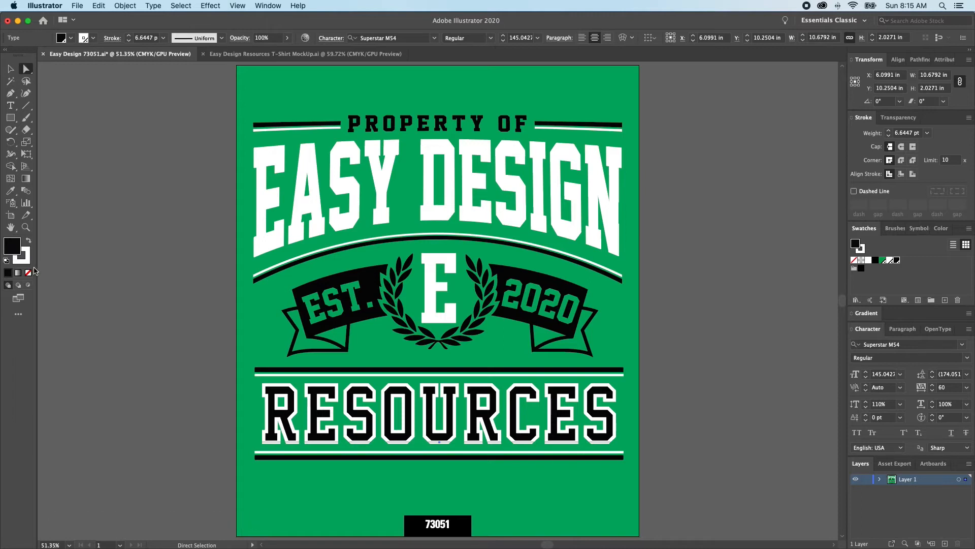
{"action": "key", "text": "shift+x"}
{"action": "key", "text": "x"}
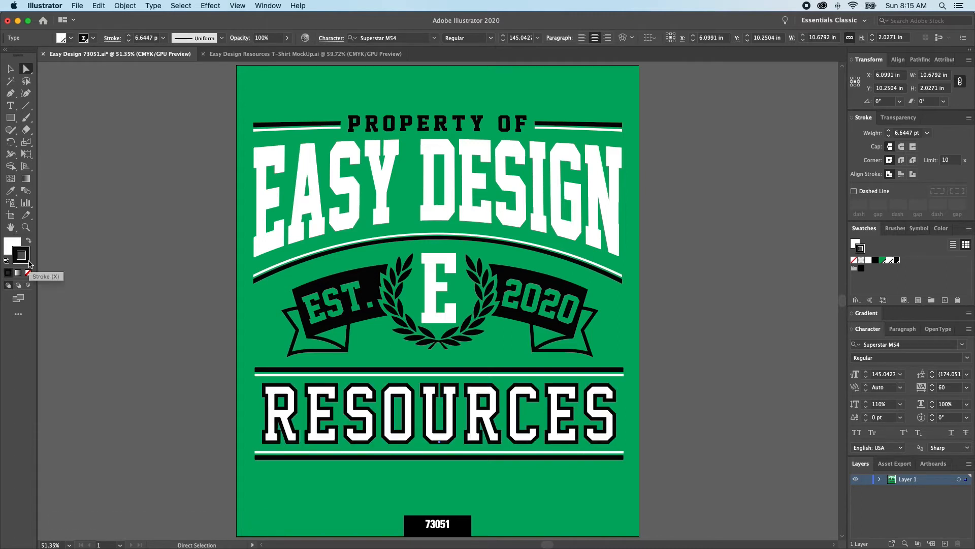
{"action": "key", "text": "slash"}
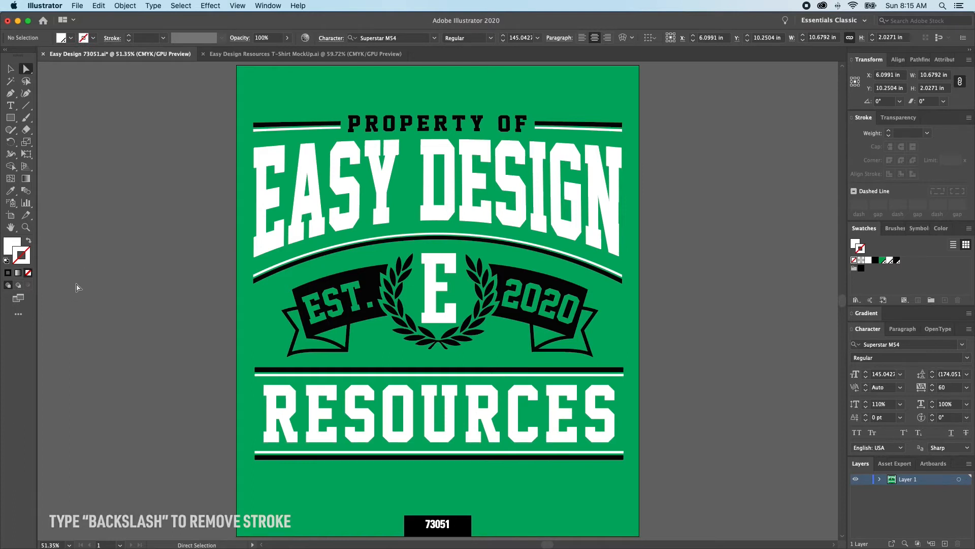
{"action": "left_click", "coordinate": [79, 288]}
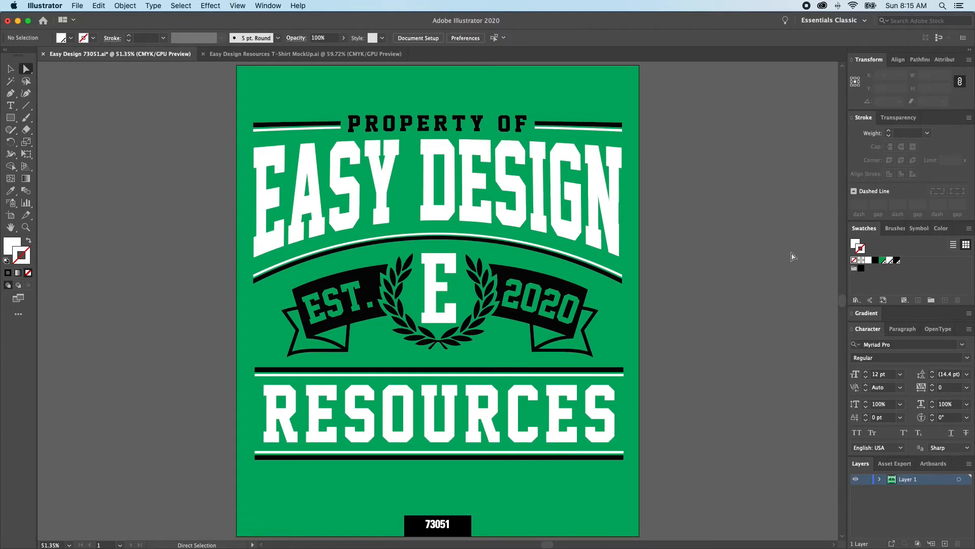
Redefine the Shirt Color Green swatch as C 0, M 0, Y 0, K 95.
{"action": "double_click", "coordinate": [882, 261]}
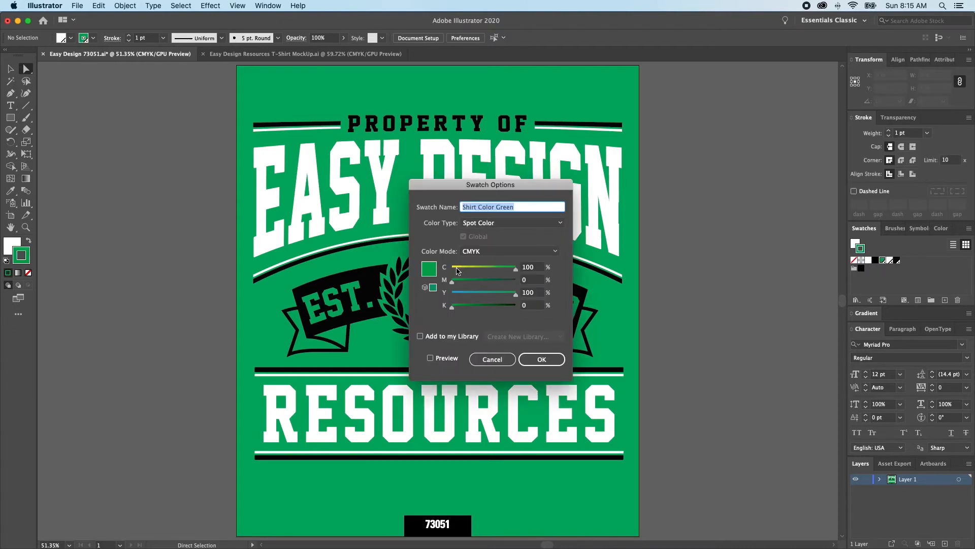
{"action": "left_click_drag", "start_coordinate": [457, 270], "coordinate": [428, 297]}
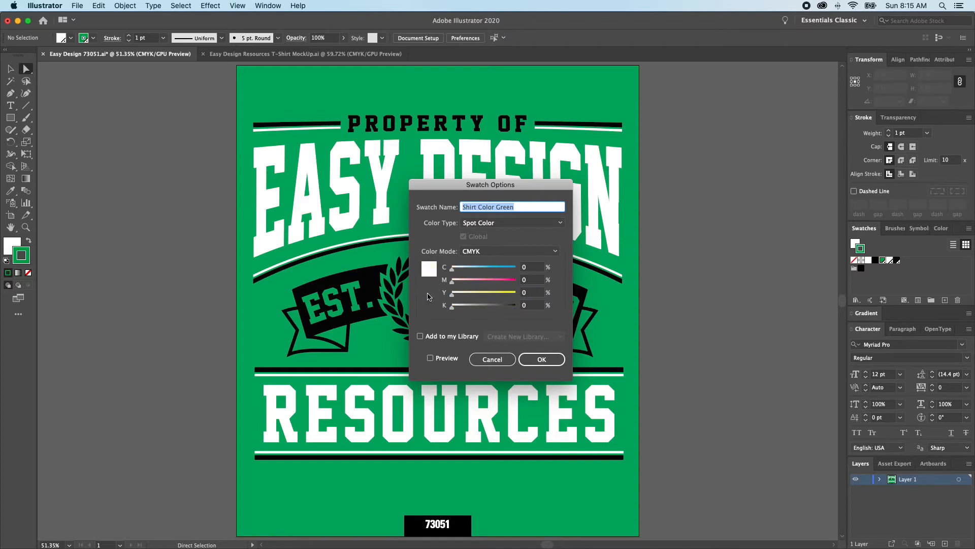
{"action": "left_click", "coordinate": [531, 305]}
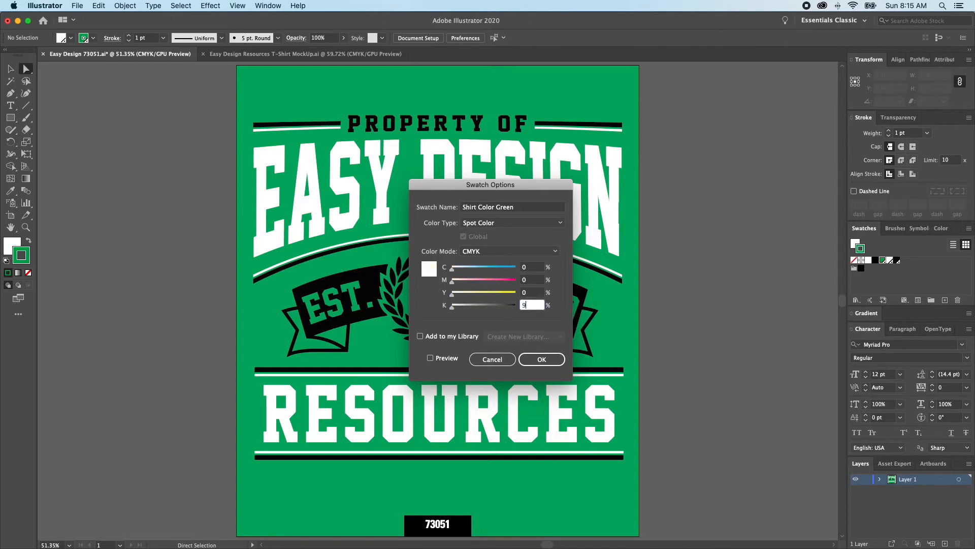
{"action": "type", "text": "95"}
{"action": "key", "text": "Return"}
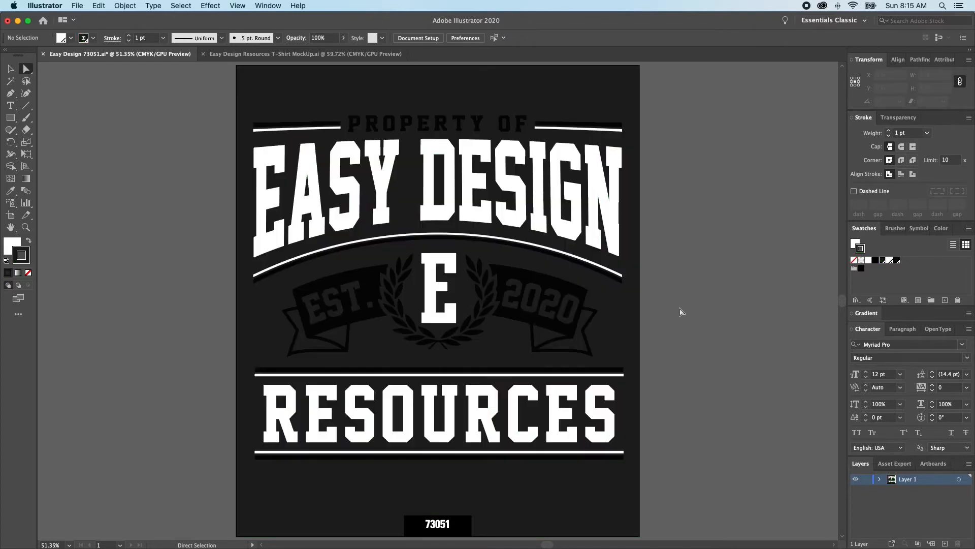
Redefine the Black Spot swatch as red with C 0, M 100, Y 100, K 10.
{"action": "double_click", "coordinate": [897, 262]}
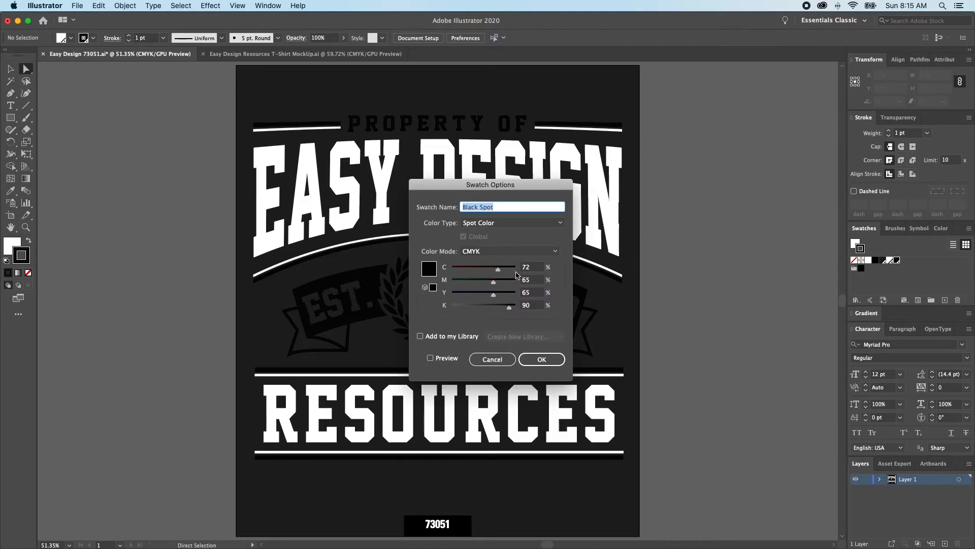
{"action": "left_click_drag", "start_coordinate": [491, 269], "coordinate": [542, 304]}
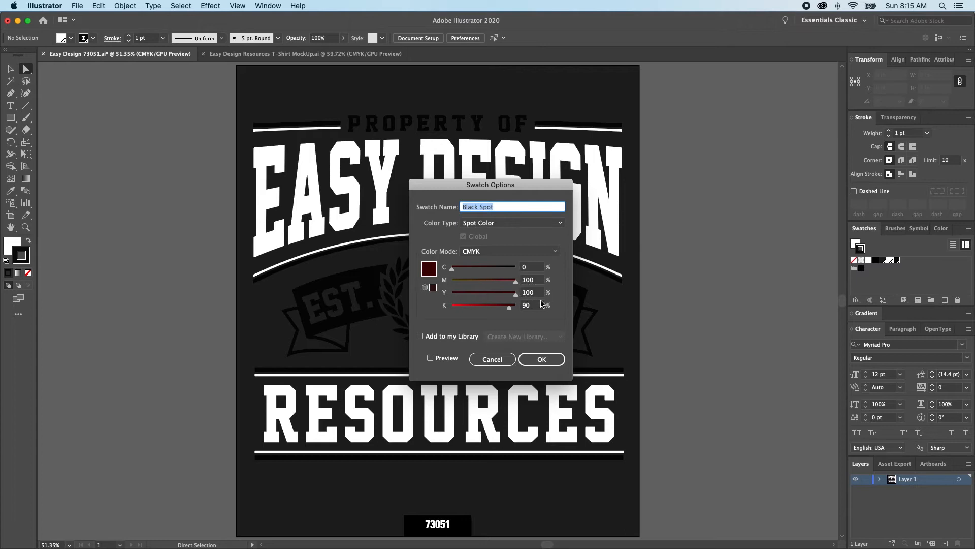
{"action": "left_click", "coordinate": [529, 306]}
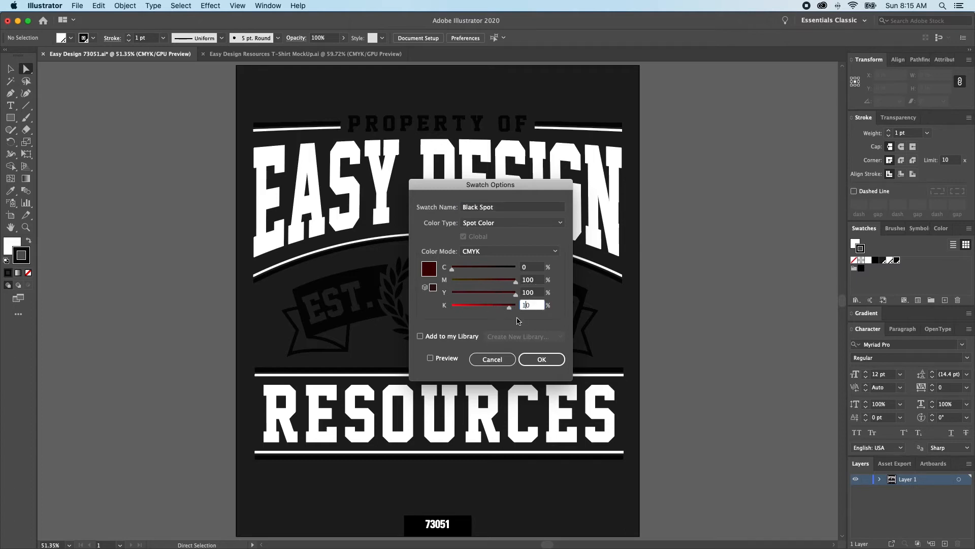
{"action": "left_click", "coordinate": [542, 359]}
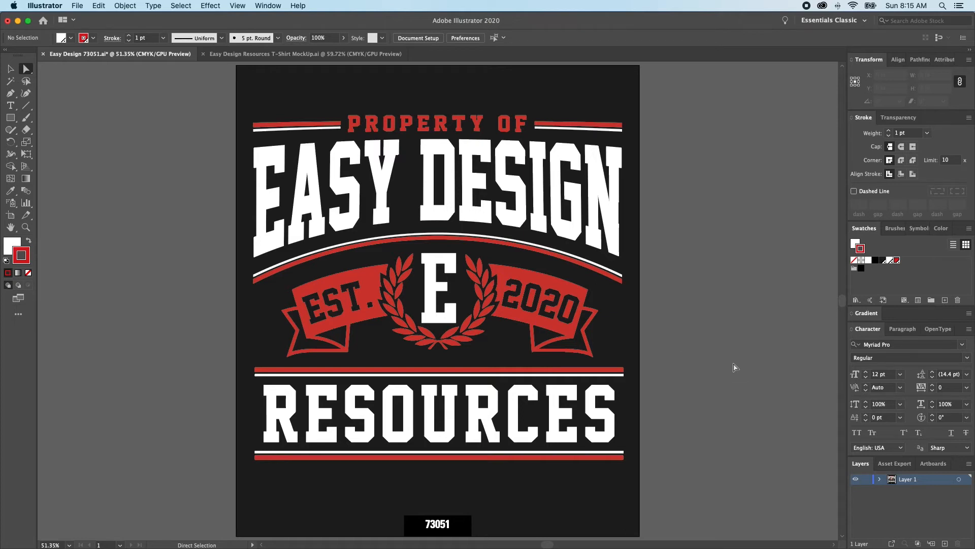
Change the PROPERTY OF text's font to Steindale Outline and fill it with the white spot swatch.
{"action": "left_click", "coordinate": [502, 122]}
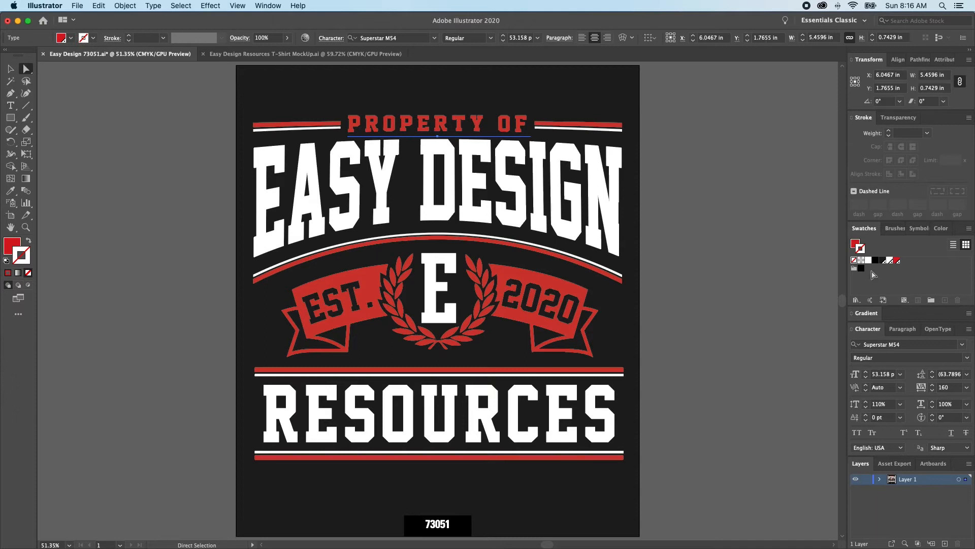
{"action": "left_click", "coordinate": [964, 345]}
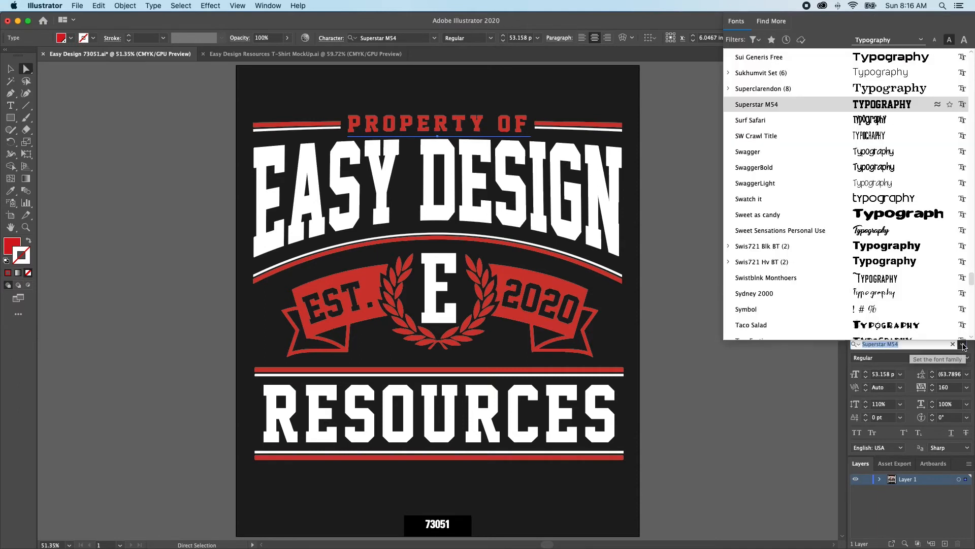
{"action": "type", "text": "STEIND"}
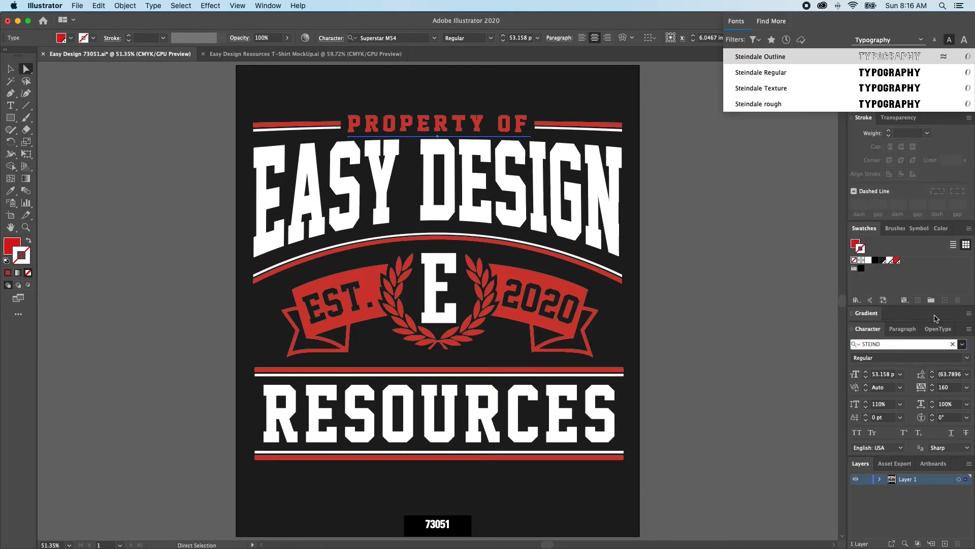
{"action": "left_click", "coordinate": [883, 57]}
{"action": "left_click", "coordinate": [12, 245]}
{"action": "left_click", "coordinate": [889, 264]}
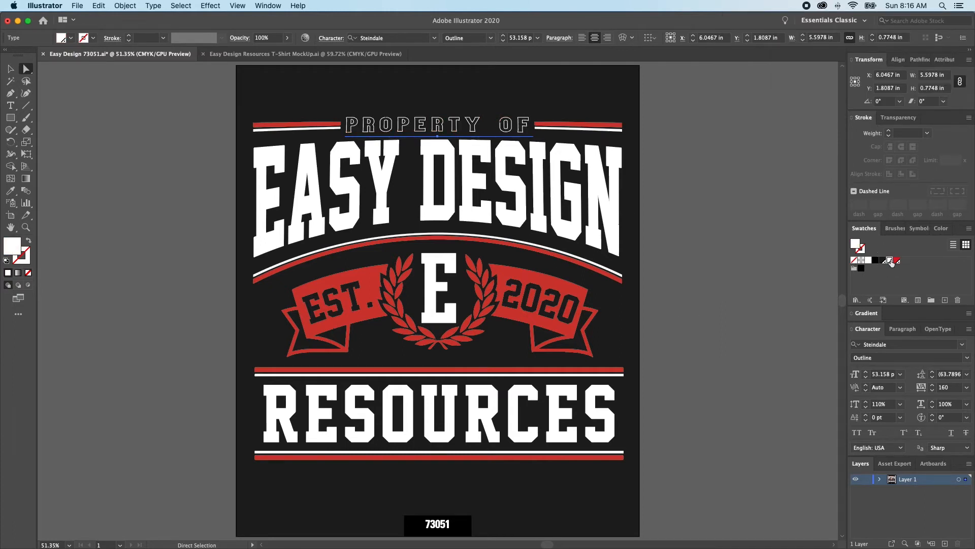
Set the vertical scale of PROPERTY OF to 125% and deselect it.
{"action": "left_click", "coordinate": [902, 404]}
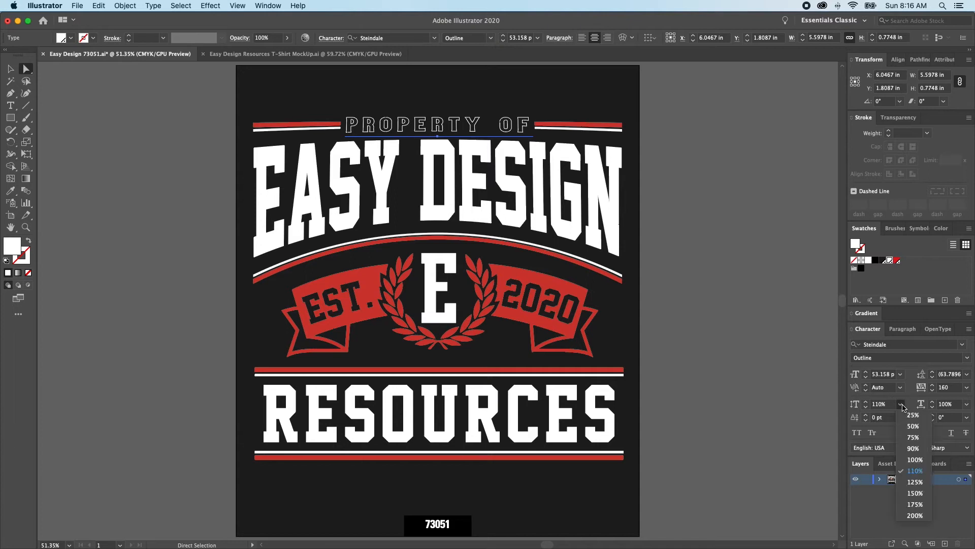
{"action": "left_click", "coordinate": [916, 482]}
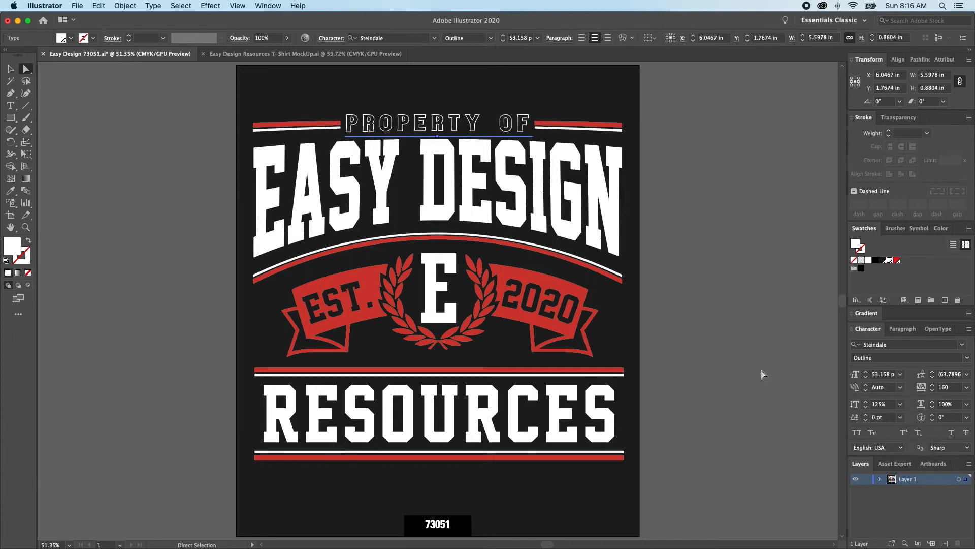
{"action": "left_click", "coordinate": [756, 373]}
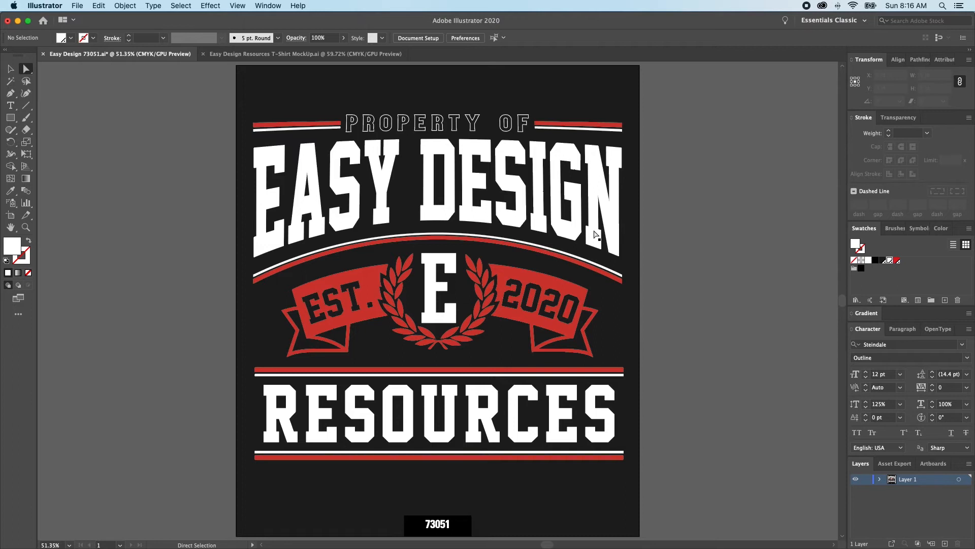
Change the font of EASY DESIGN, the E, EST. 2020 and RESOURCES to Steindale Texture.
{"action": "left_click", "coordinate": [596, 235]}
{"action": "left_click", "coordinate": [442, 299], "text": "shift"}
{"action": "left_click", "coordinate": [553, 300], "text": "shift"}
{"action": "left_click", "coordinate": [572, 412], "text": "shift"}
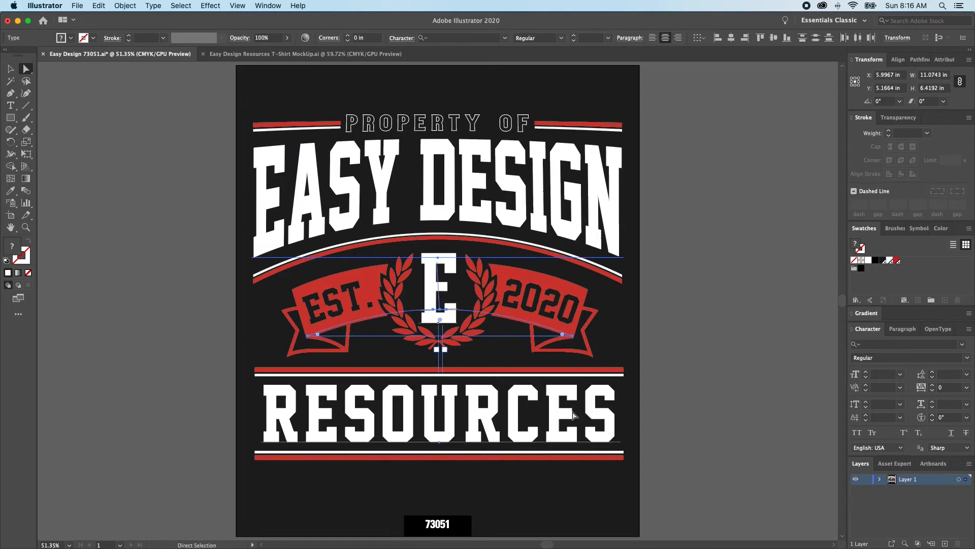
{"action": "left_click", "coordinate": [962, 344]}
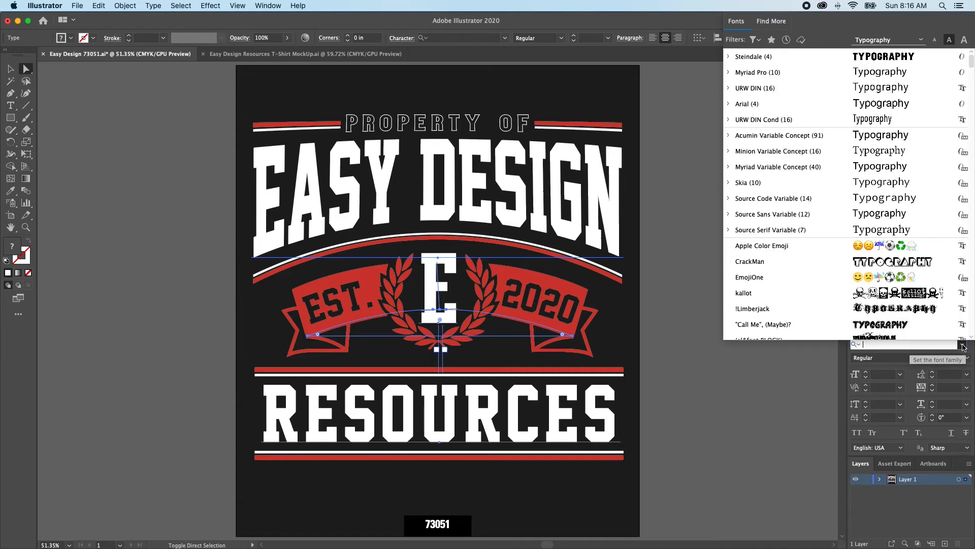
{"action": "type", "text": "STEIN"}
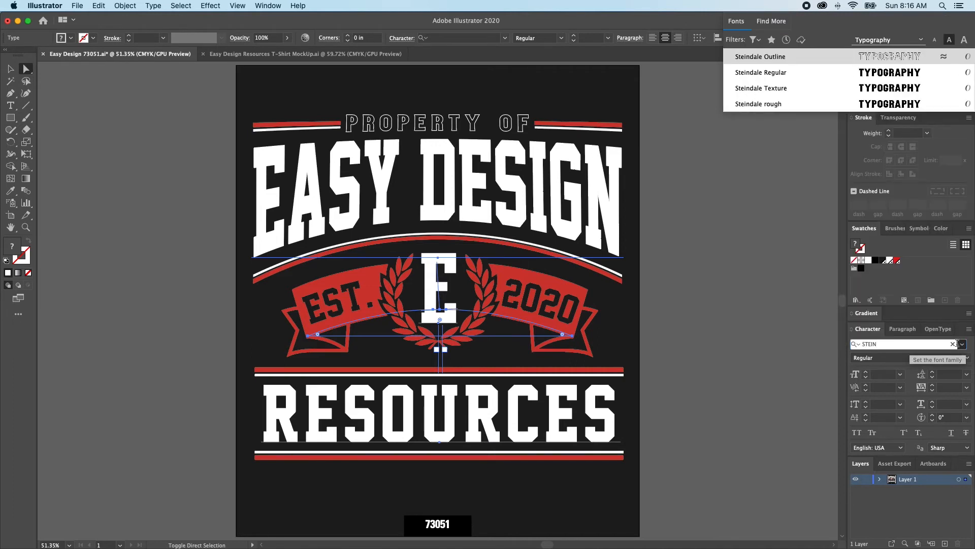
{"action": "left_click", "coordinate": [882, 90]}
{"action": "left_click", "coordinate": [730, 266]}
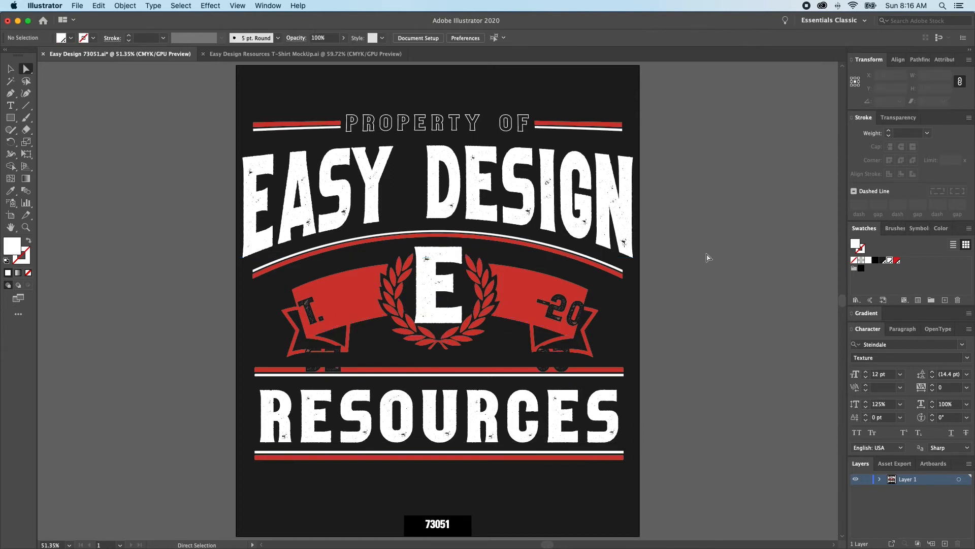
Narrow the gap between PROPERTY and OF by setting the tracking of the space between them to 0.
{"action": "left_click", "coordinate": [592, 181]}
{"action": "key", "text": "t"}
{"action": "left_click_drag", "start_coordinate": [490, 119], "coordinate": [497, 118]}
{"action": "key", "text": "alt+Left"}
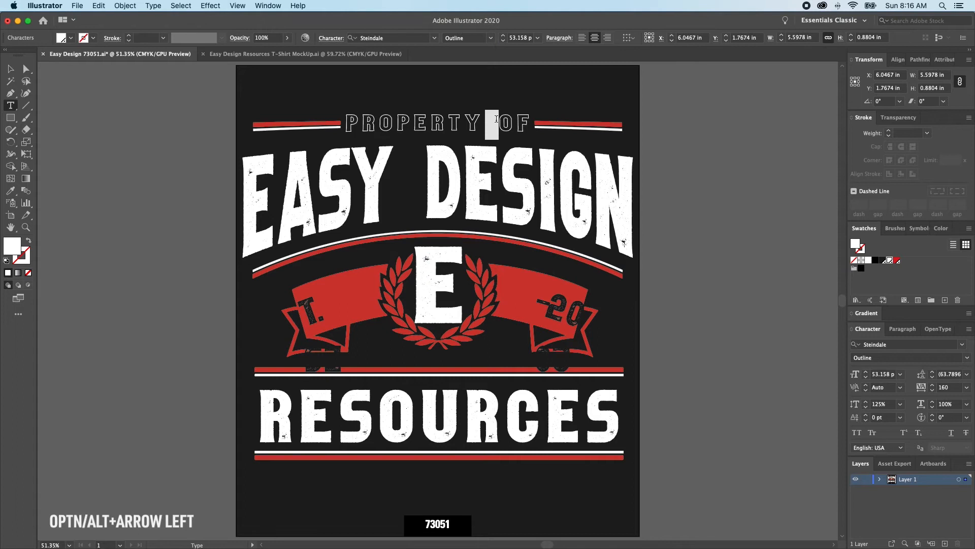
{"action": "key", "text": "alt+Left"}
{"action": "key", "text": "alt+Left"}
{"action": "key", "text": "alt+Left"}
{"action": "key", "text": "alt+Left"}
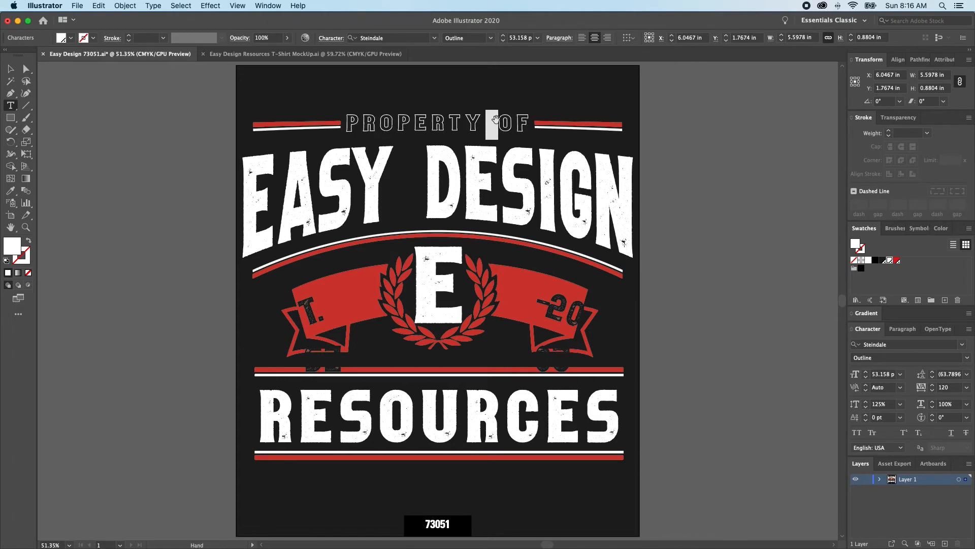
{"action": "key", "text": "alt+Left"}
{"action": "key", "text": "alt+Left"}
{"action": "key", "text": "alt+Left"}
{"action": "key", "text": "alt+Left"}
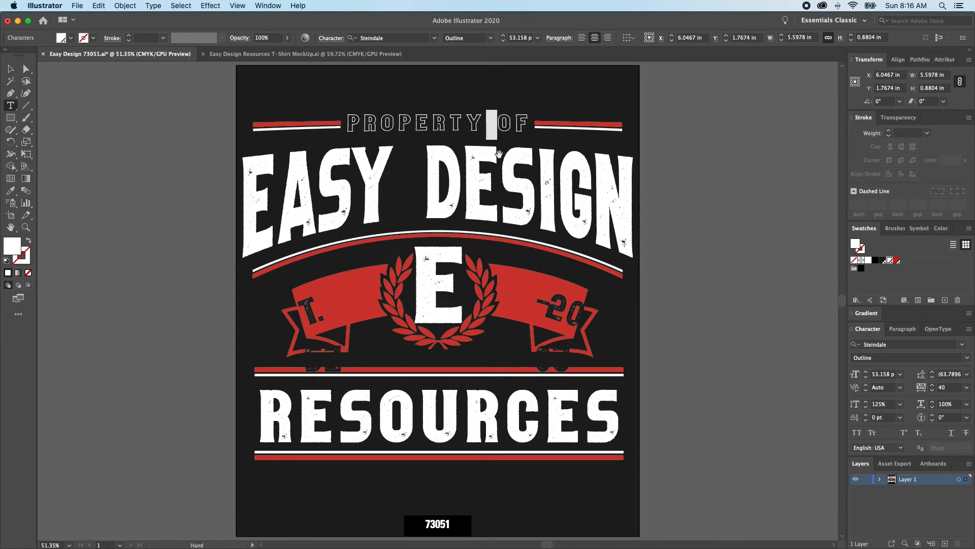
Narrow the gap between EASY and DESIGN by setting the tracking of the space between them to -160.
{"action": "left_click_drag", "start_coordinate": [396, 177], "coordinate": [417, 178]}
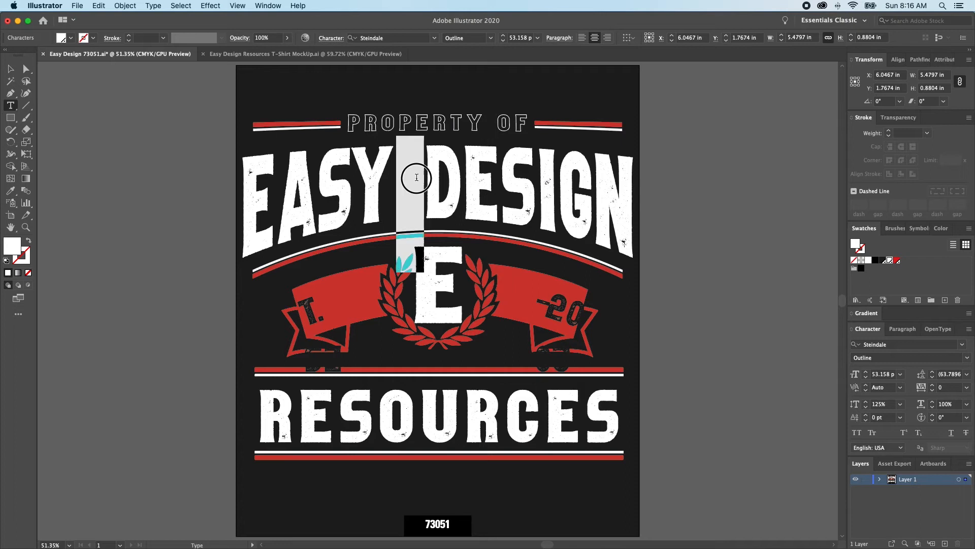
{"action": "key", "text": "alt+Left"}
{"action": "key", "text": "alt+Left"}
{"action": "key", "text": "alt+Left"}
{"action": "key", "text": "alt+Left"}
{"action": "key", "text": "alt+Left"}
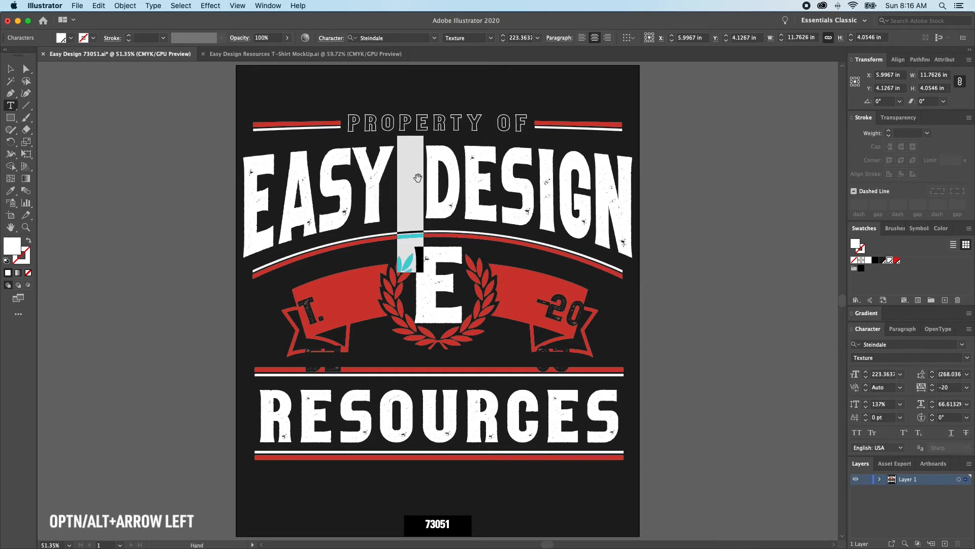
{"action": "key", "text": "alt+Left"}
{"action": "key", "text": "alt+Left"}
{"action": "key", "text": "alt+Left"}
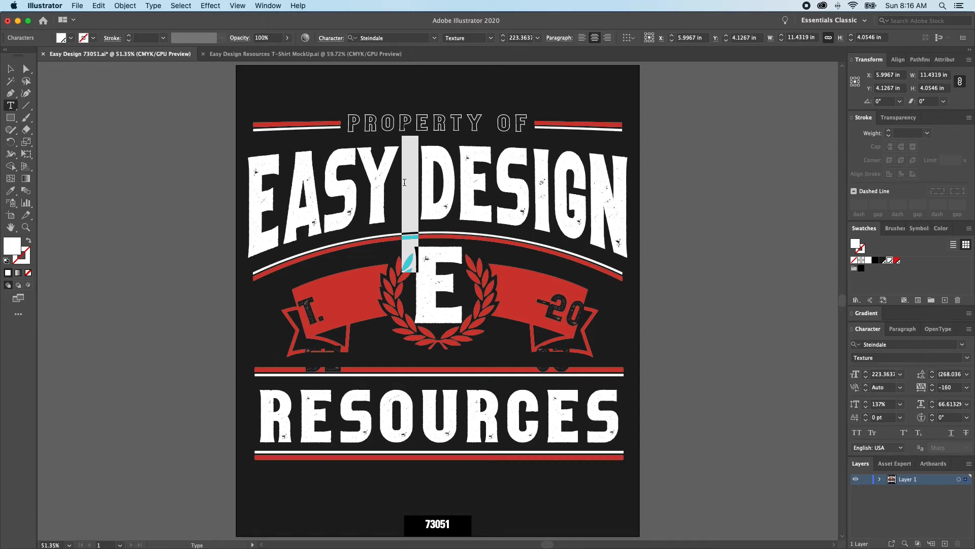
Narrow the EASY DESIGN text evenly about its centre to about 11.16 in wide, matching the arched lines below it.
{"action": "left_click", "coordinate": [354, 186], "text": "super"}
{"action": "key", "text": "Escape"}
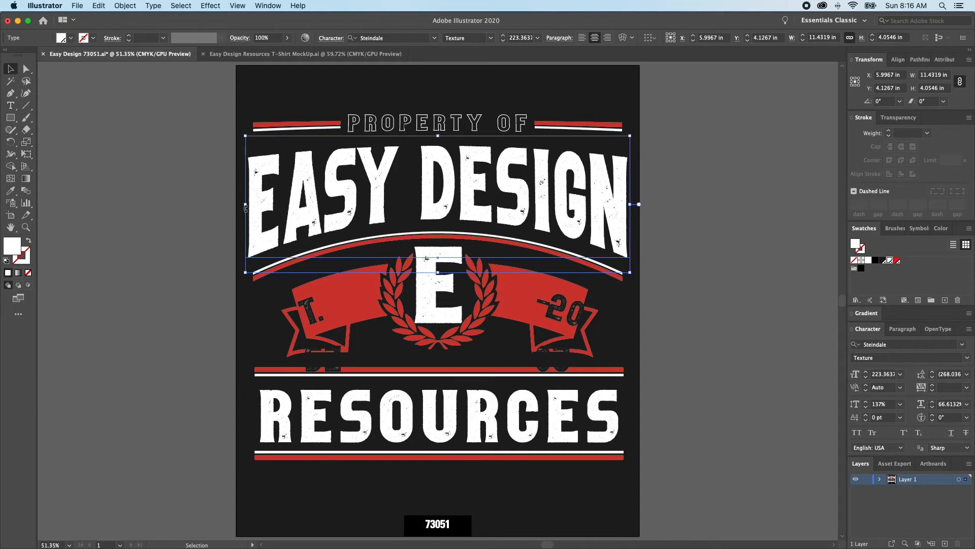
{"action": "left_click_drag", "start_coordinate": [246, 205], "coordinate": [254, 205]}
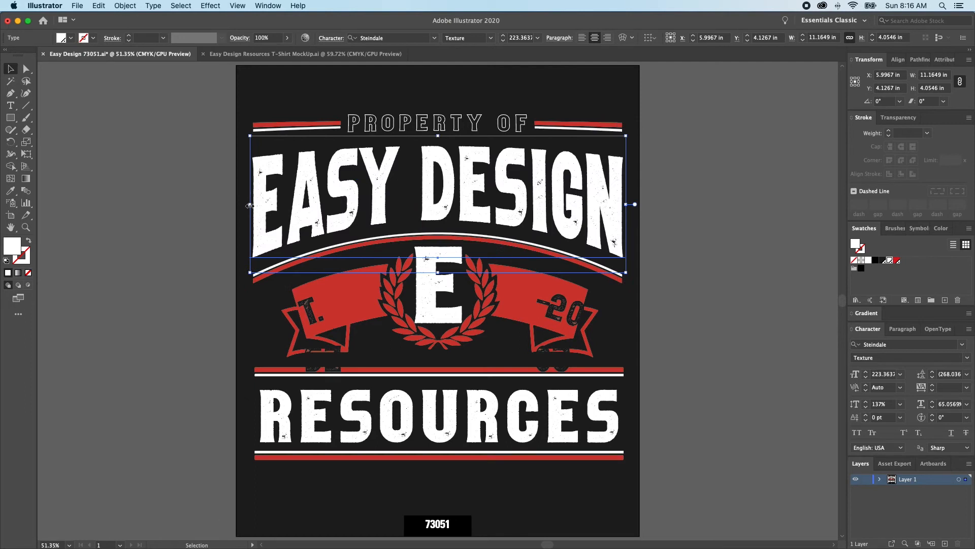
Set the vertical scale of the EASY DESIGN text to 150% and deselect it.
{"action": "key", "text": "a"}
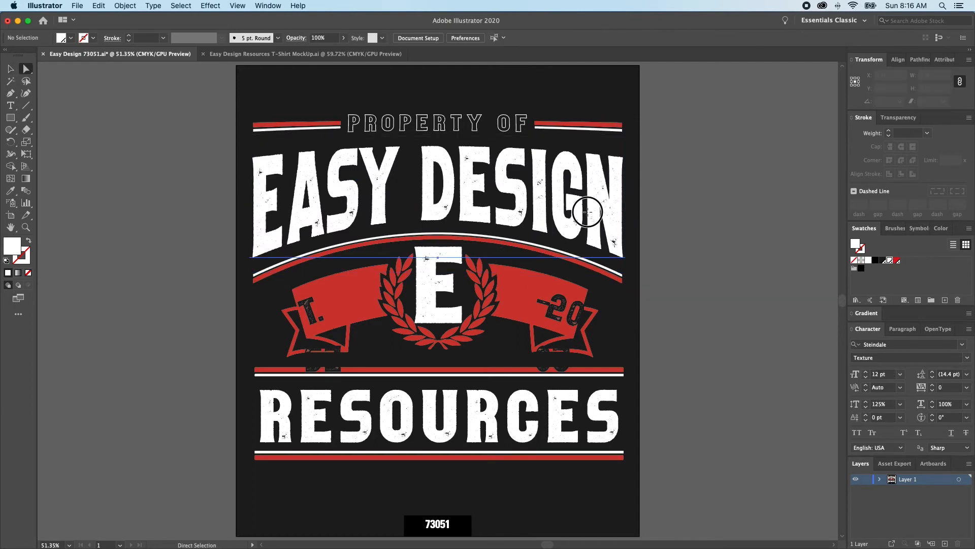
{"action": "left_click", "coordinate": [901, 404]}
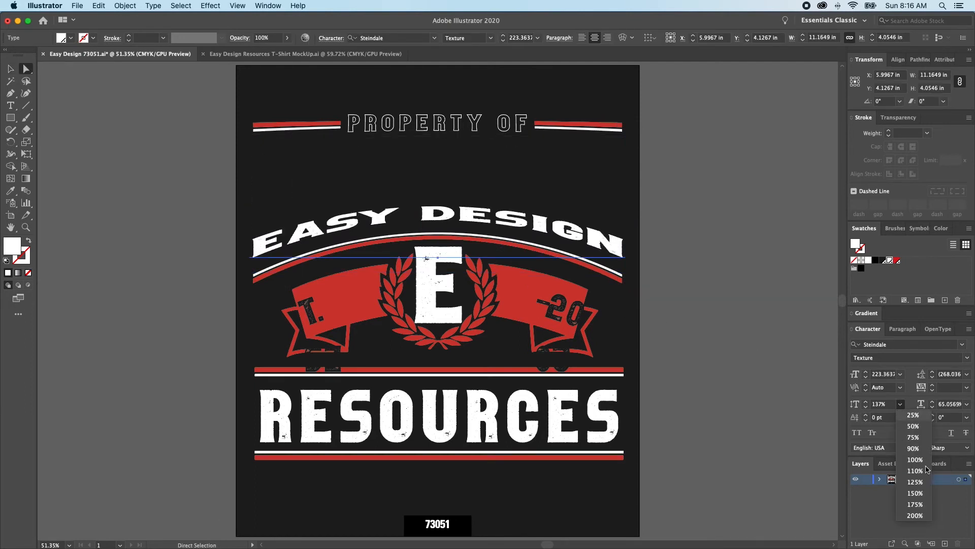
{"action": "left_click", "coordinate": [915, 493]}
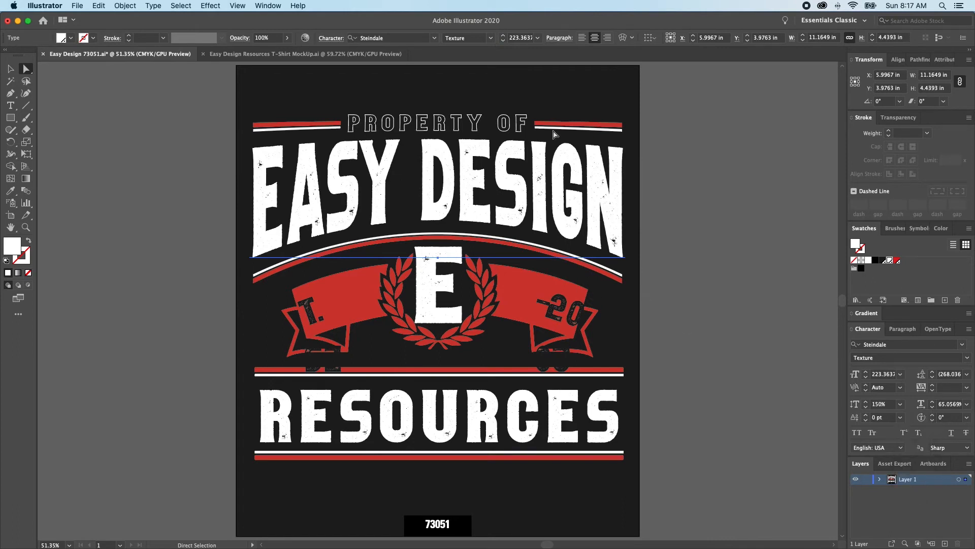
{"action": "left_click", "coordinate": [659, 317]}
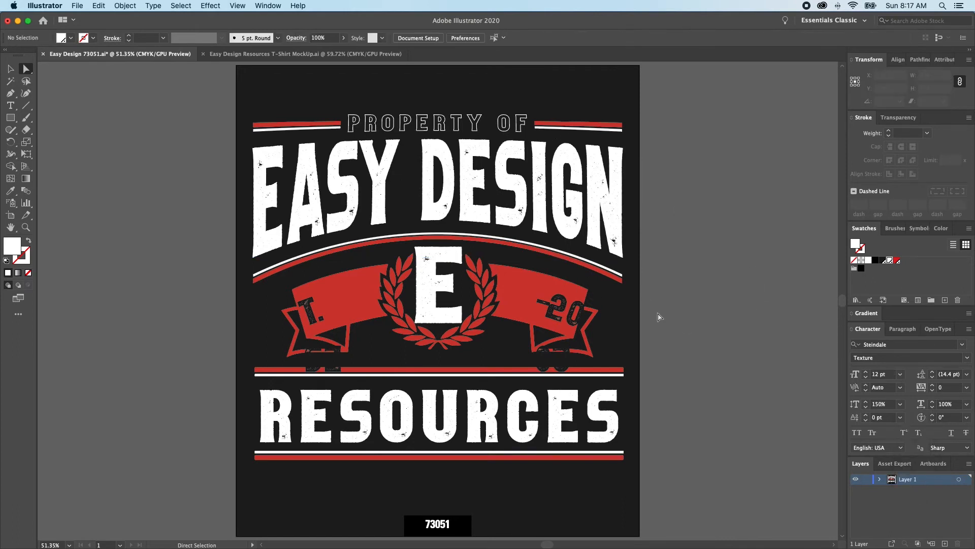
Scale the central letter E down slightly so it sits inside the laurel wreath, and deselect it.
{"action": "left_click", "coordinate": [432, 283]}
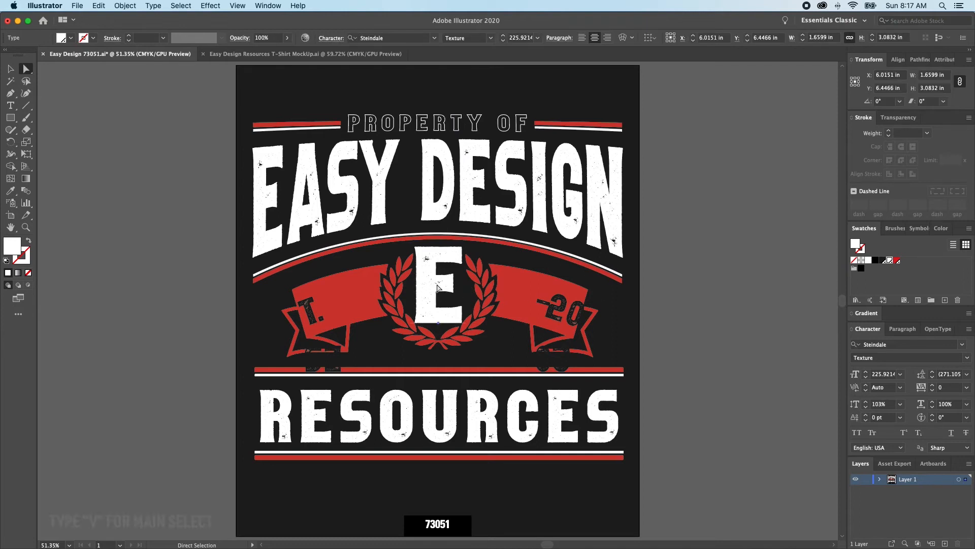
{"action": "key", "text": "v"}
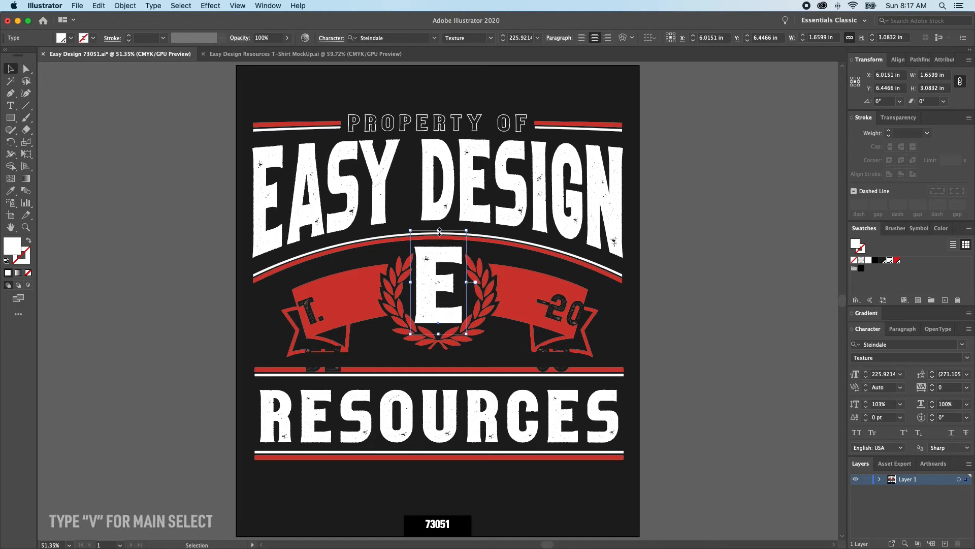
{"action": "left_click_drag", "start_coordinate": [440, 233], "coordinate": [438, 238]}
{"action": "key", "text": "super+shift+a"}
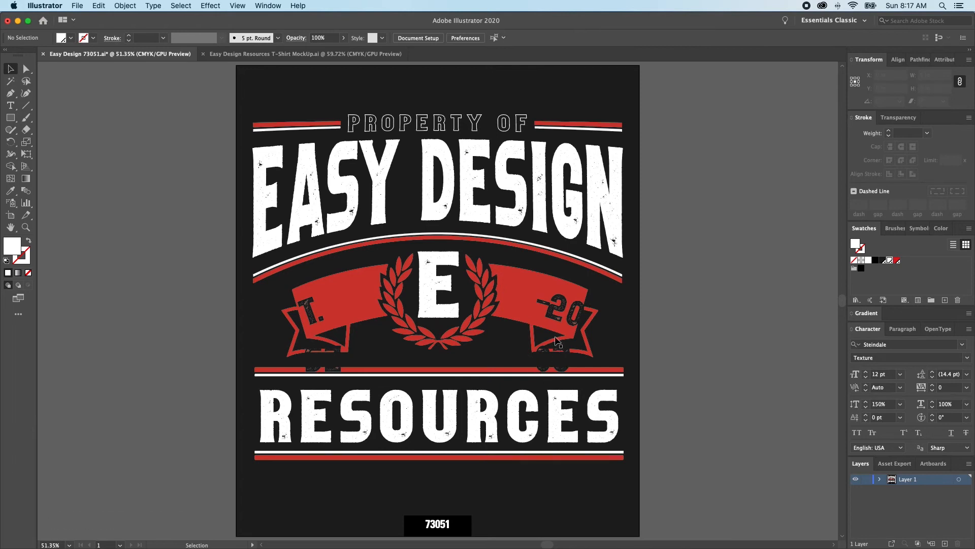
Delete the surplus spacing in front of 2020 so EST. and 2020 fit fully on the two red banners.
{"action": "key", "text": "t"}
{"action": "left_click", "coordinate": [550, 308]}
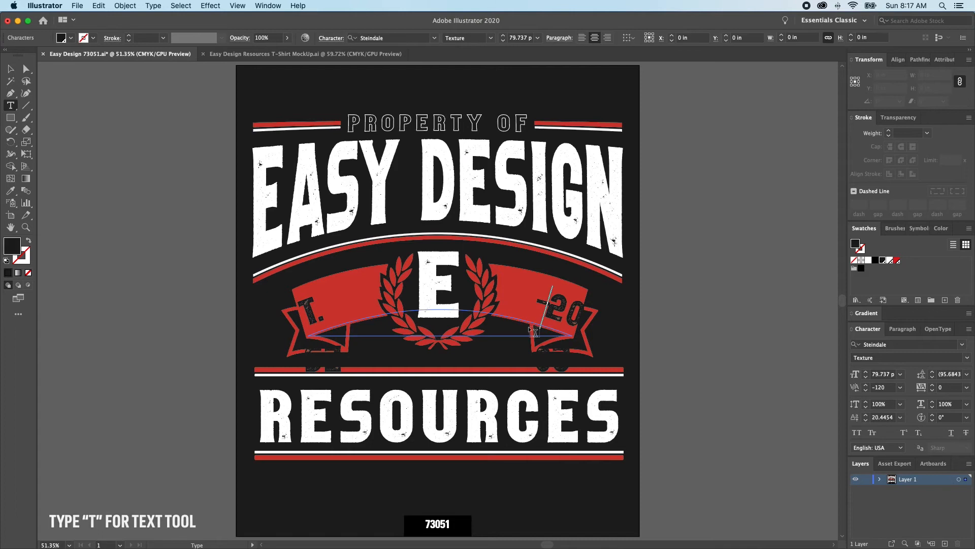
{"action": "key", "text": "BackSpace"}
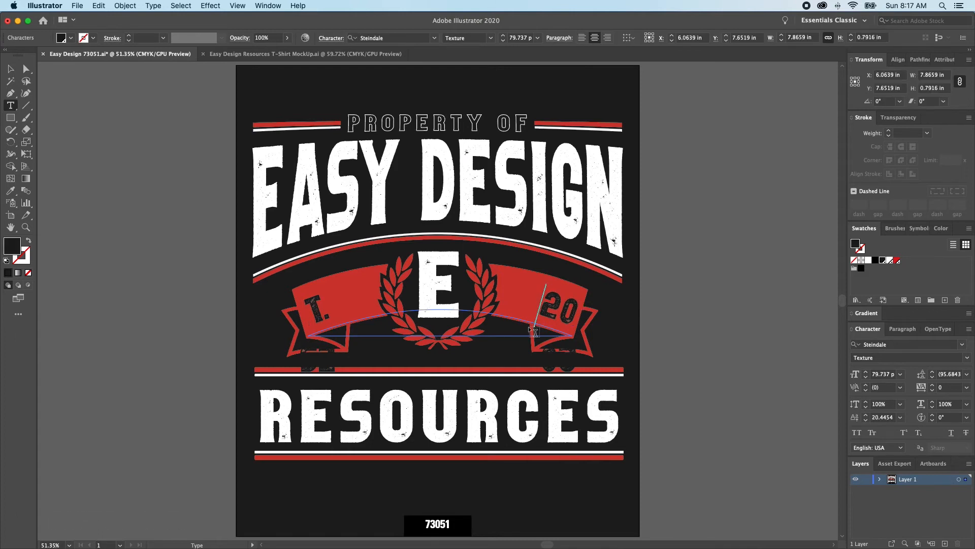
{"action": "type", "text": "20"}
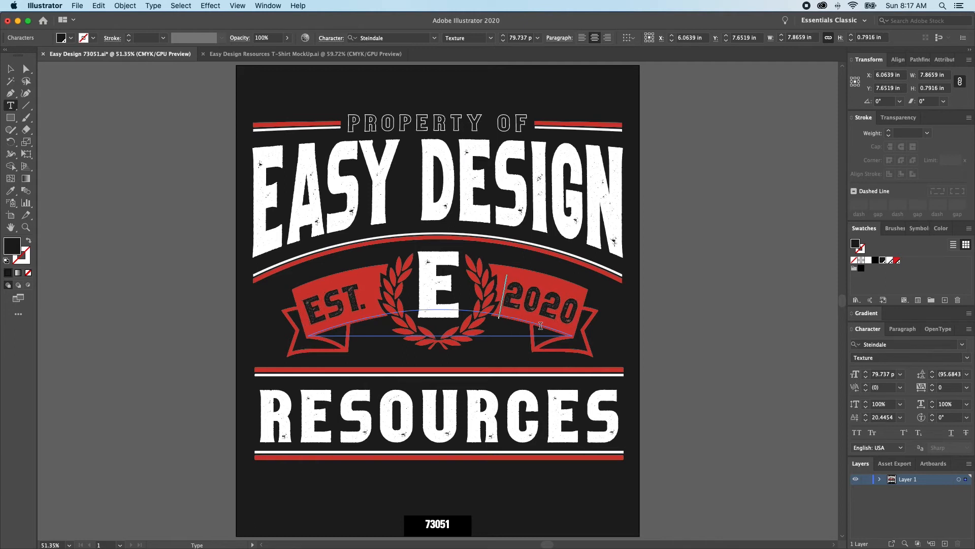
{"action": "left_click", "coordinate": [545, 321], "text": "super"}
{"action": "left_click", "coordinate": [633, 351], "text": "super"}
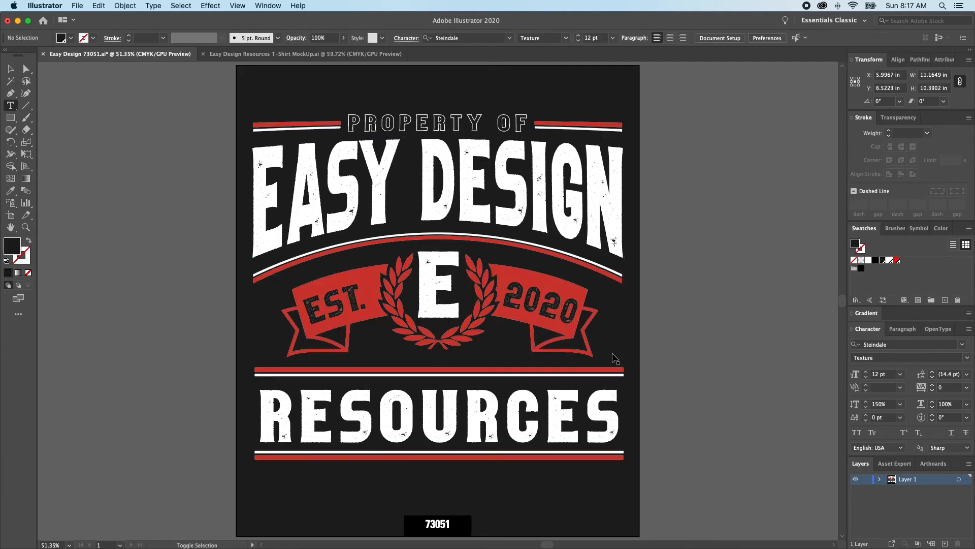
Tighten the kerning directly in front of 2020 to shift the banner text closer together.
{"action": "key", "text": "a"}
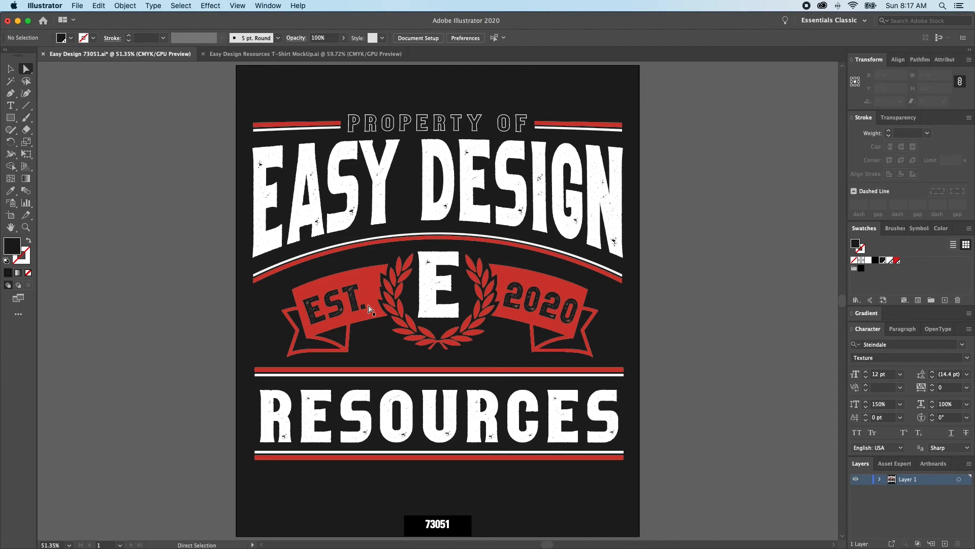
{"action": "key", "text": "t"}
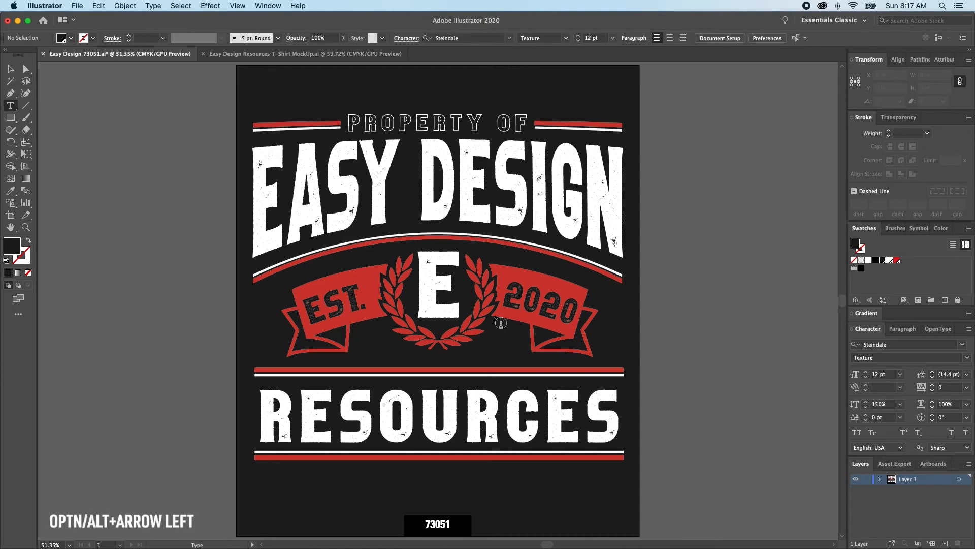
{"action": "left_click", "coordinate": [503, 310]}
{"action": "key", "text": "alt+Left"}
{"action": "key", "text": "alt+Left"}
{"action": "key", "text": "alt+Left"}
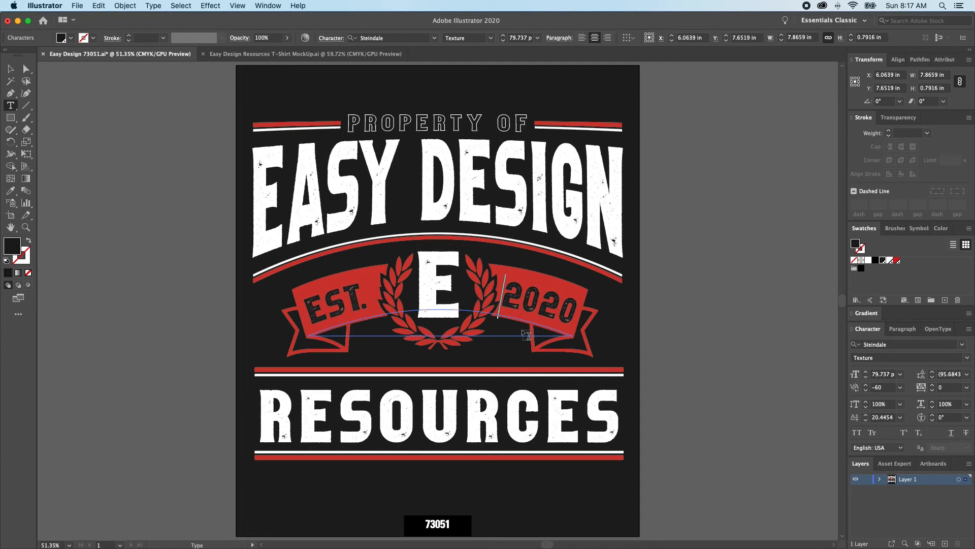
{"action": "key", "text": "alt+Left"}
Set the kerning in front of EST. to 160 to centre the text on the banners, and deselect it.
{"action": "left_click", "coordinate": [316, 323]}
{"action": "key", "text": "alt+Right"}
{"action": "key", "text": "alt+Right"}
{"action": "key", "text": "alt+Right"}
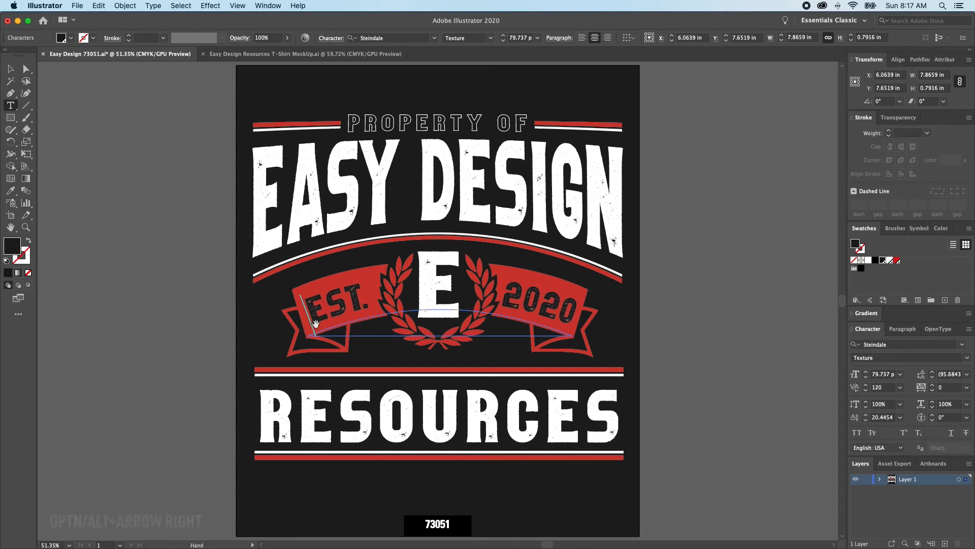
{"action": "key", "text": "super+shift+a"}
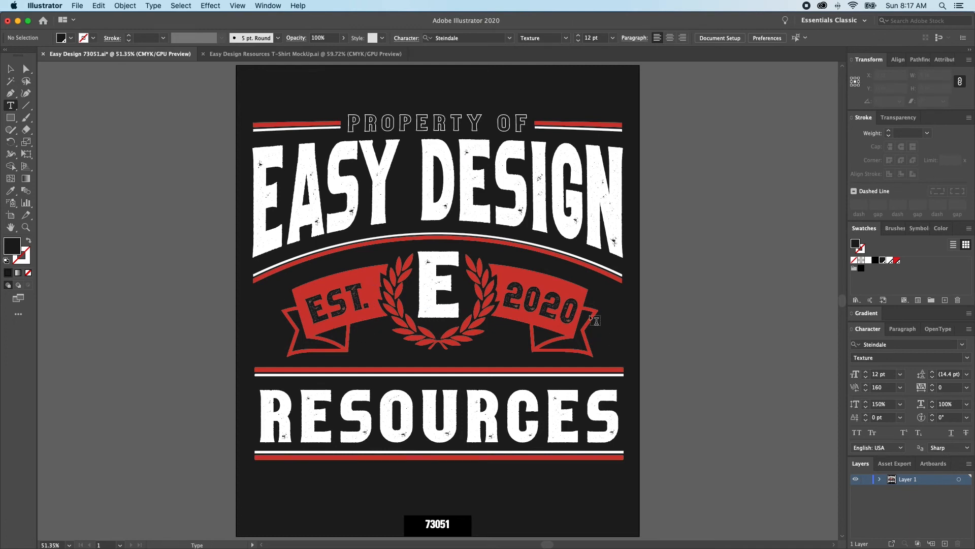
Set the vertical scale of the RESOURCES text to 125% and deselect it.
{"action": "key", "text": "a"}
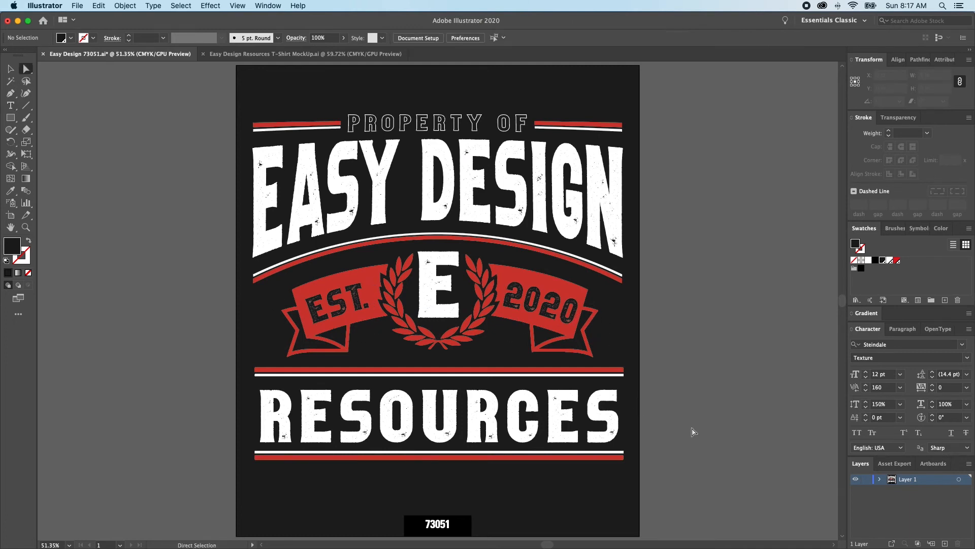
{"action": "left_click", "coordinate": [500, 424]}
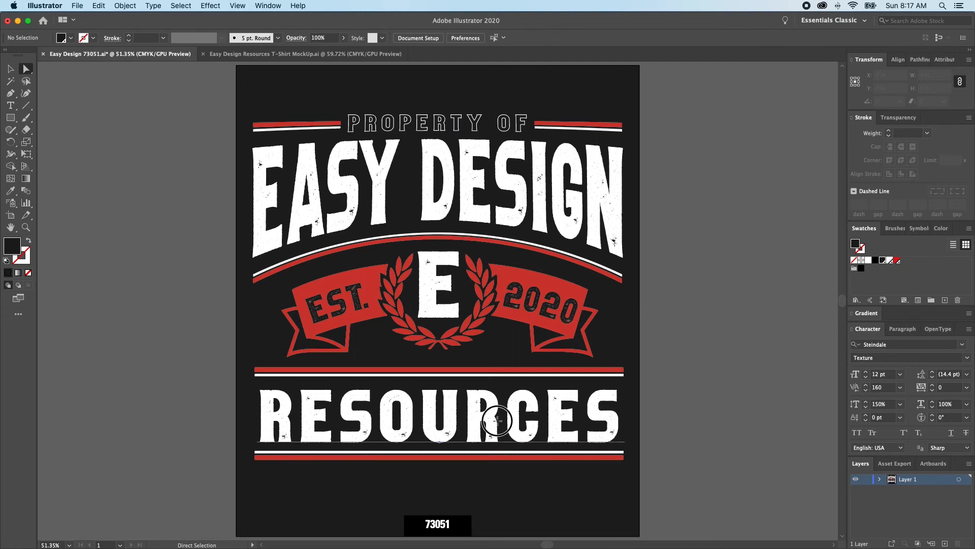
{"action": "left_click", "coordinate": [901, 403]}
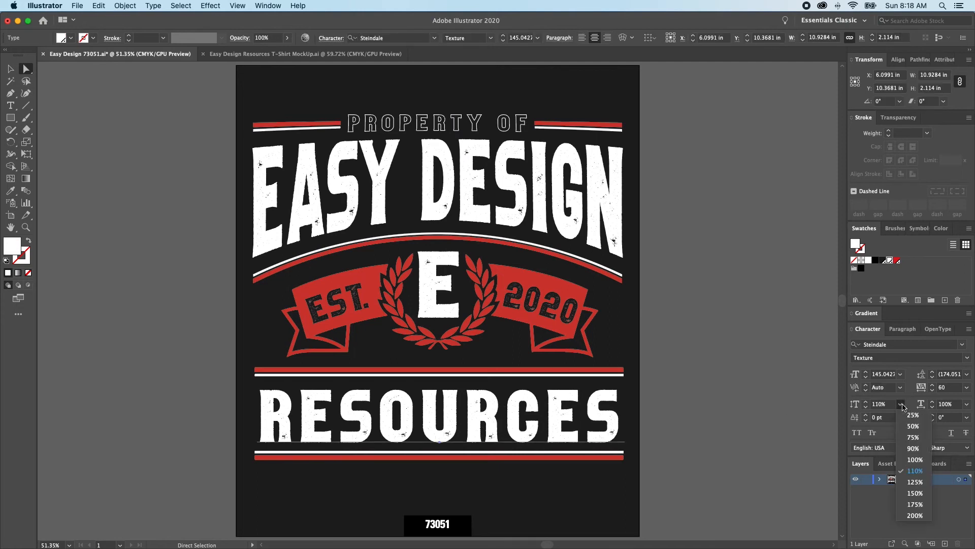
{"action": "left_click", "coordinate": [915, 482]}
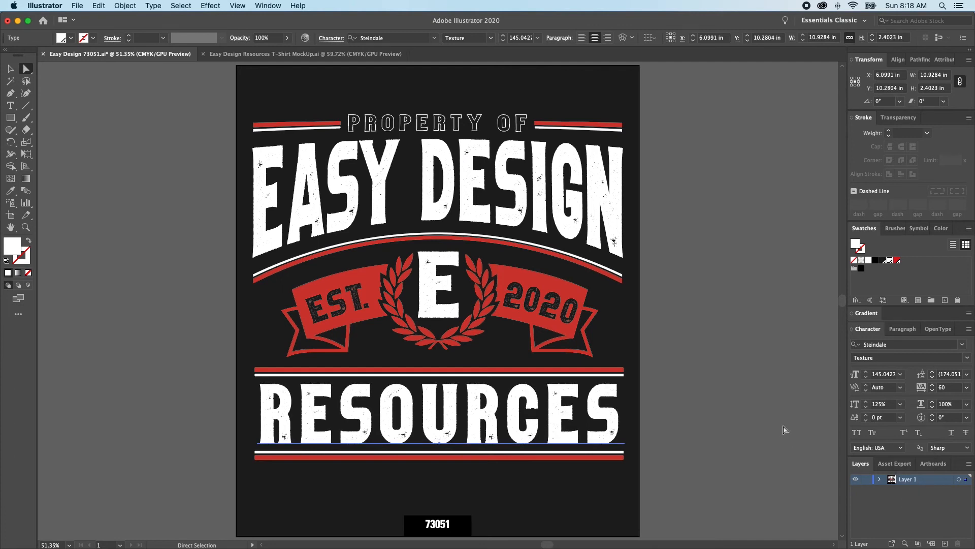
{"action": "left_click", "coordinate": [787, 384]}
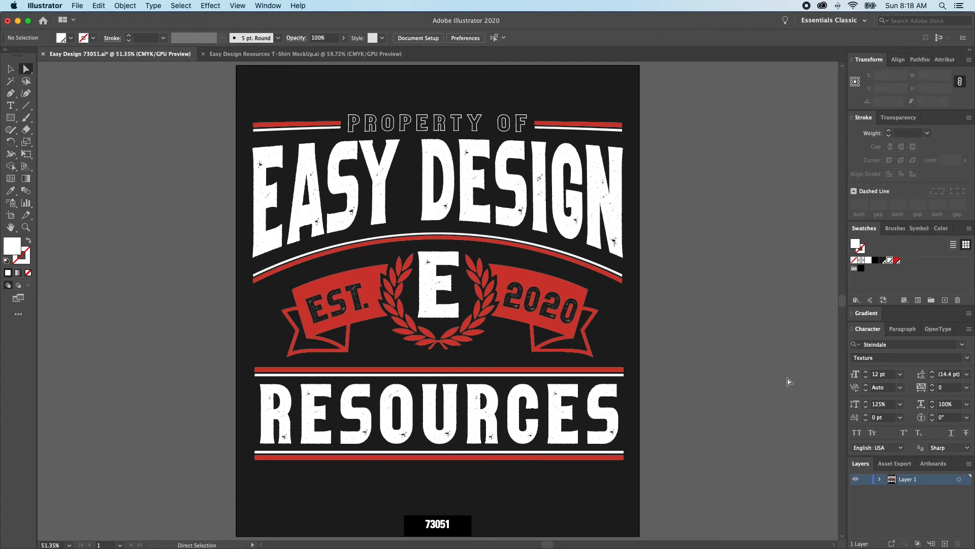
{"action": "key", "text": "v"}
{"action": "left_click", "coordinate": [565, 320]}
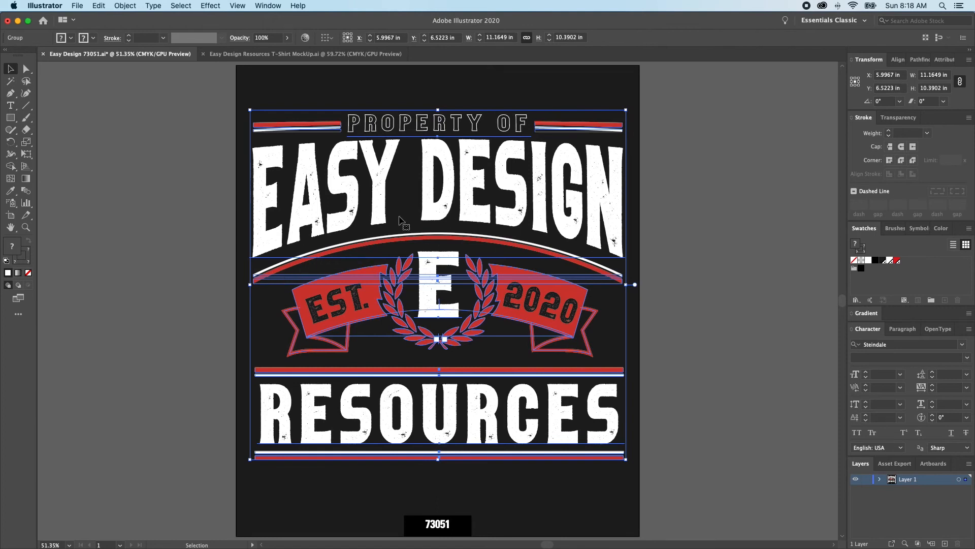
{"action": "left_click", "coordinate": [710, 243]}
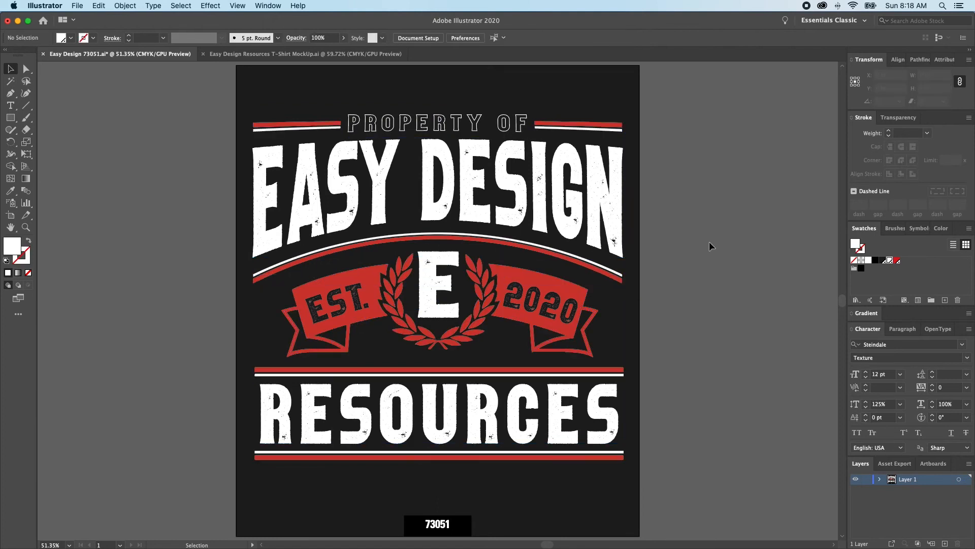
Expand the appearance of the grouped T-shirt artwork so its warp effects become editable paths.
{"action": "key", "text": "super+y"}
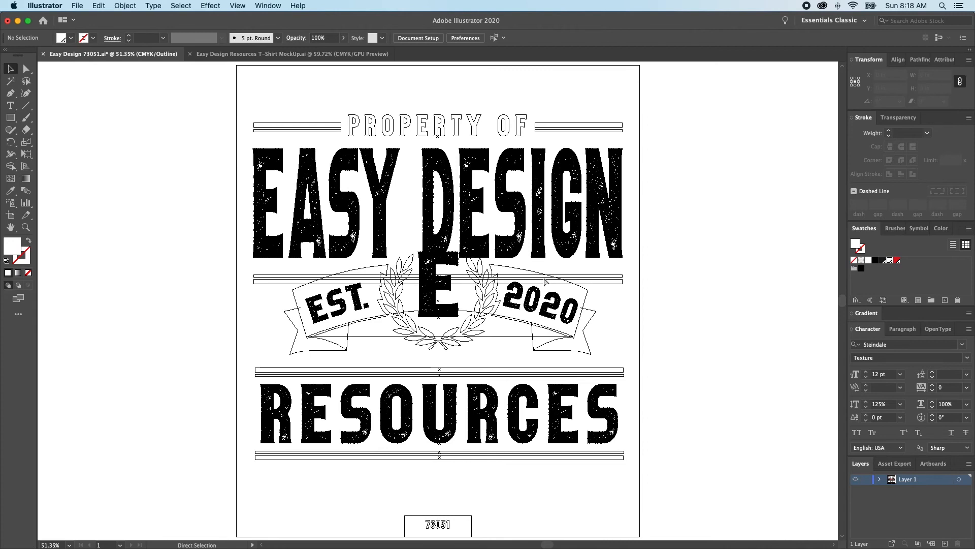
{"action": "key", "text": "super+y"}
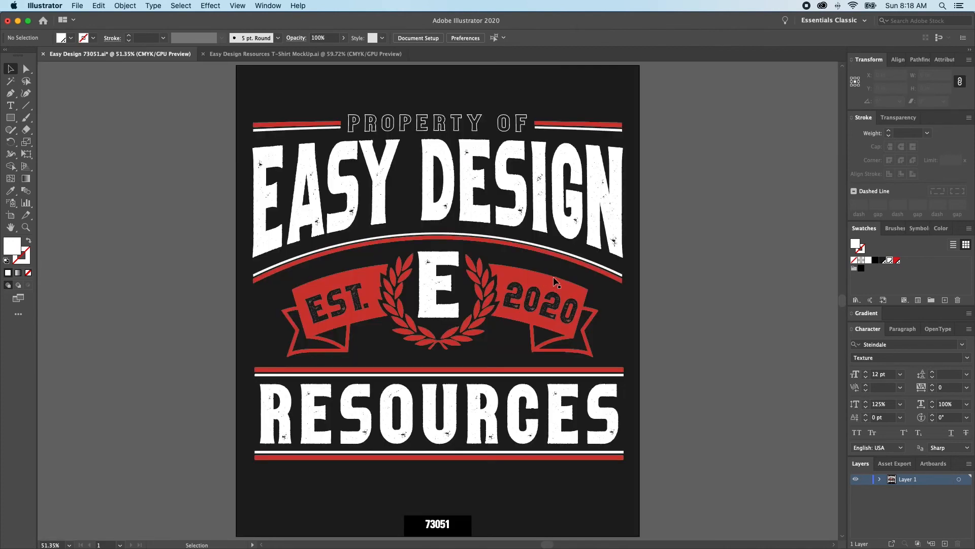
{"action": "left_click", "coordinate": [525, 211]}
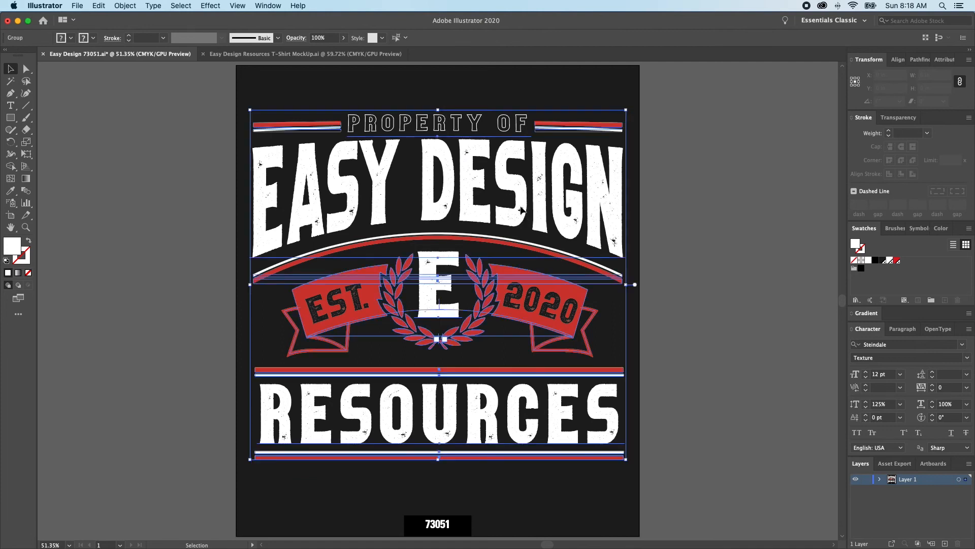
{"action": "left_click", "coordinate": [134, 6]}
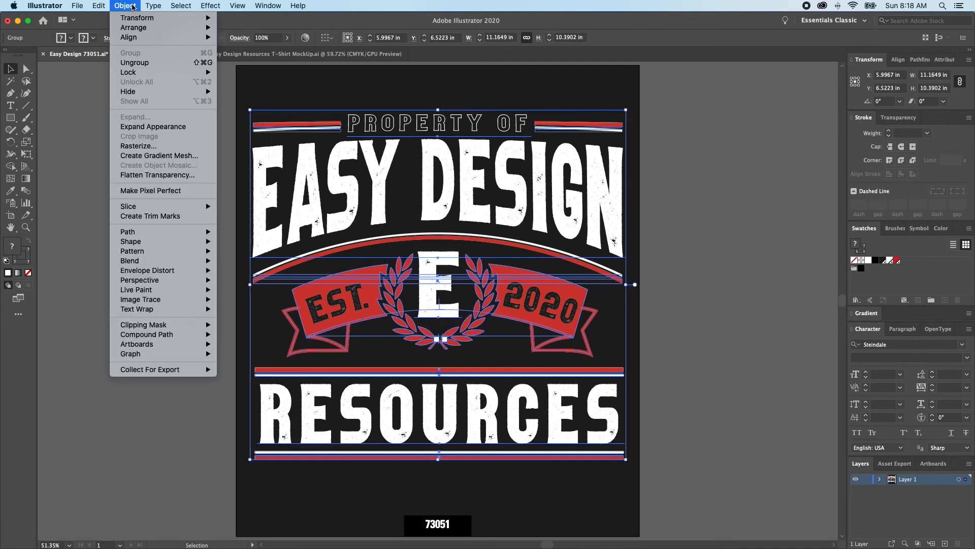
{"action": "left_click", "coordinate": [152, 129]}
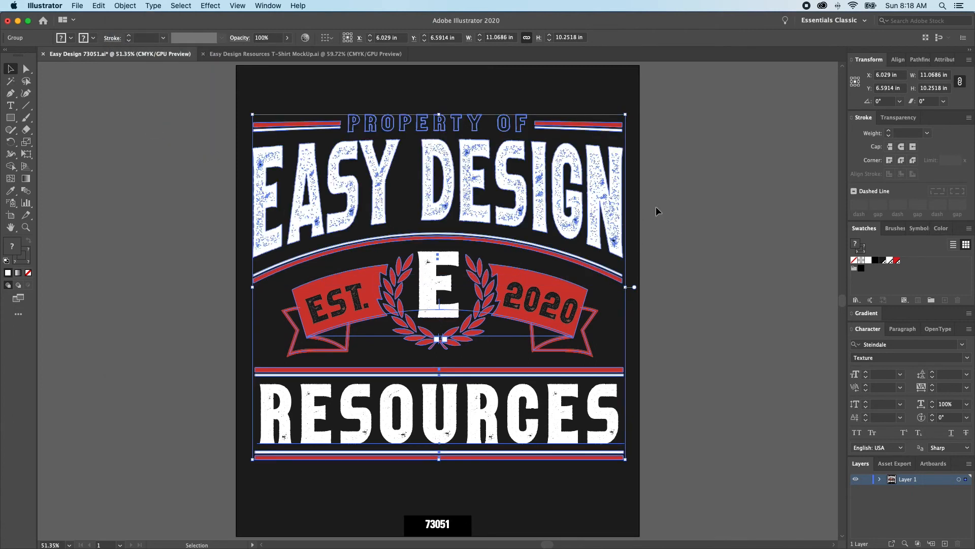
Convert the remaining live text in the artwork group to outlines and return from outline view to the colour preview.
{"action": "key", "text": "a"}
{"action": "key", "text": "super+y"}
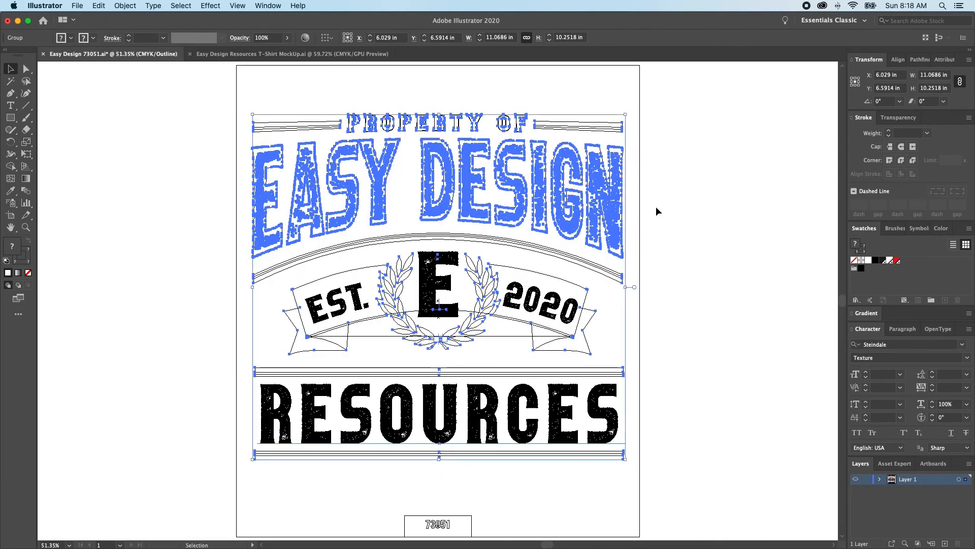
{"action": "key", "text": "super+shift+a"}
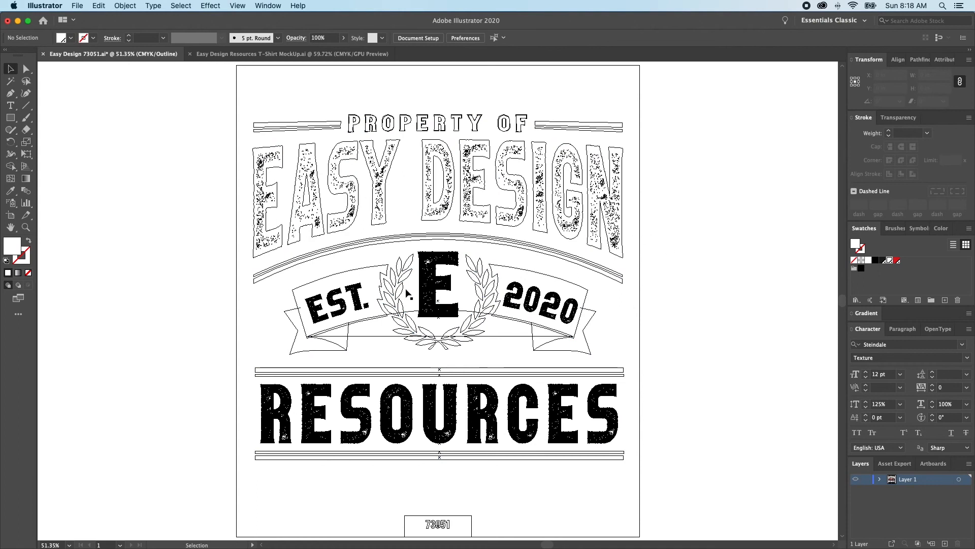
{"action": "left_click", "coordinate": [553, 312]}
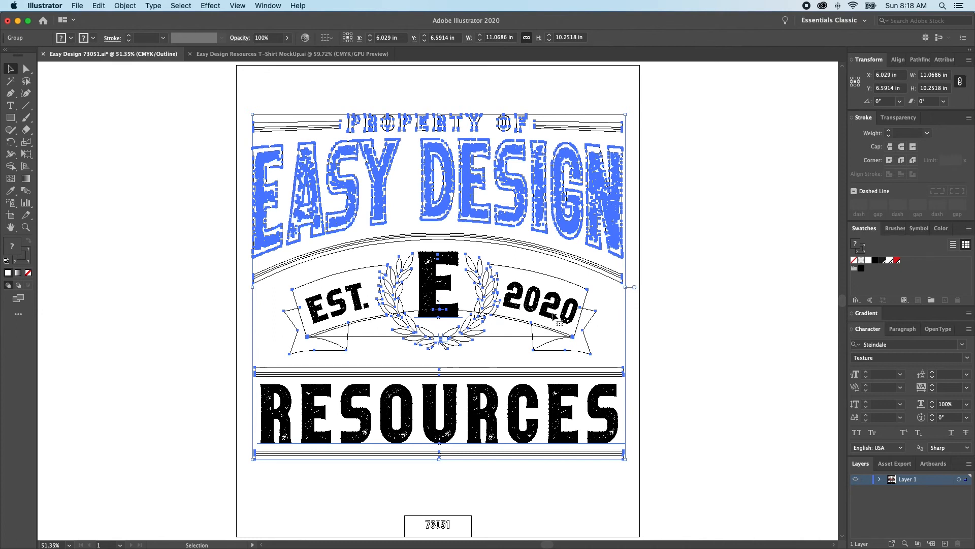
{"action": "key", "text": "super+shift+o"}
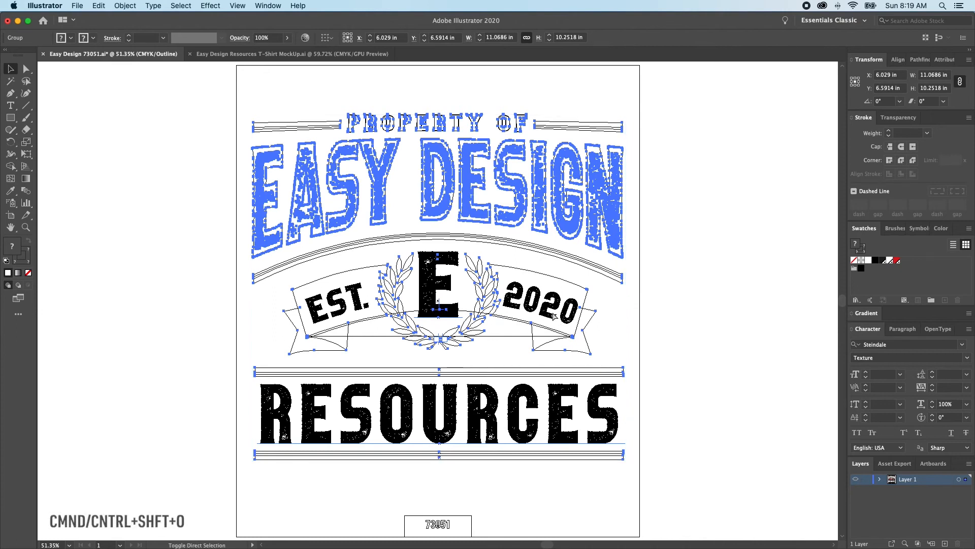
{"action": "left_click", "coordinate": [127, 6]}
{"action": "mouse_move", "coordinate": [222, 7]}
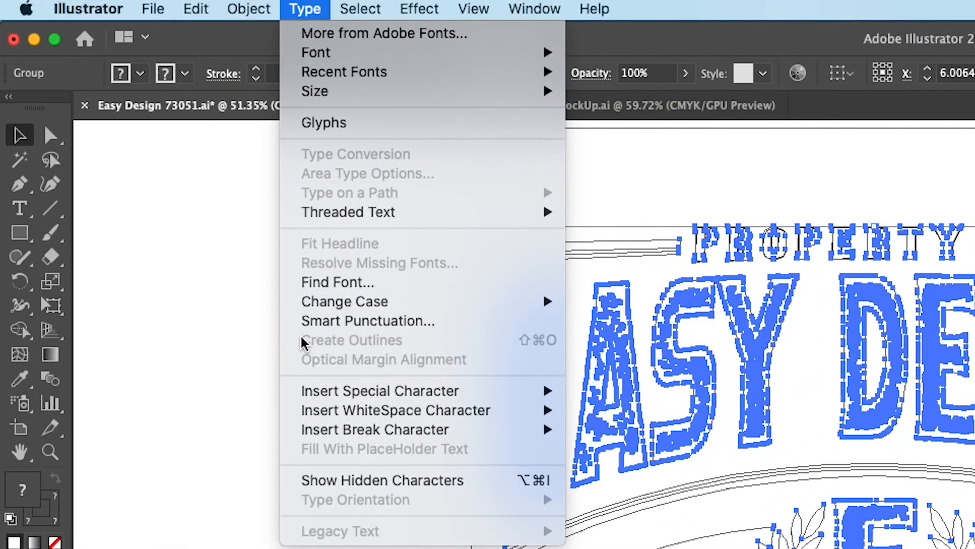
{"action": "left_click", "coordinate": [252, 466]}
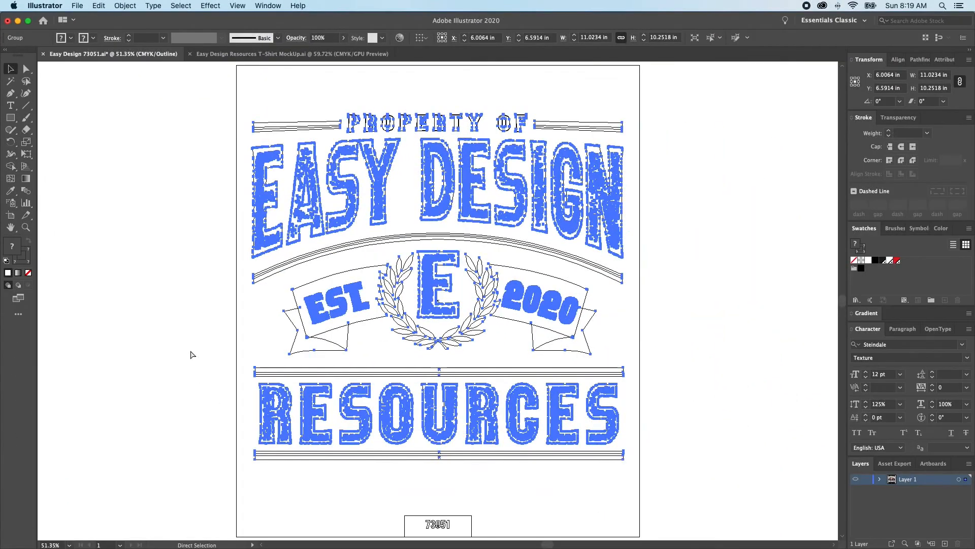
{"action": "key", "text": "super+y"}
{"action": "left_click", "coordinate": [191, 352]}
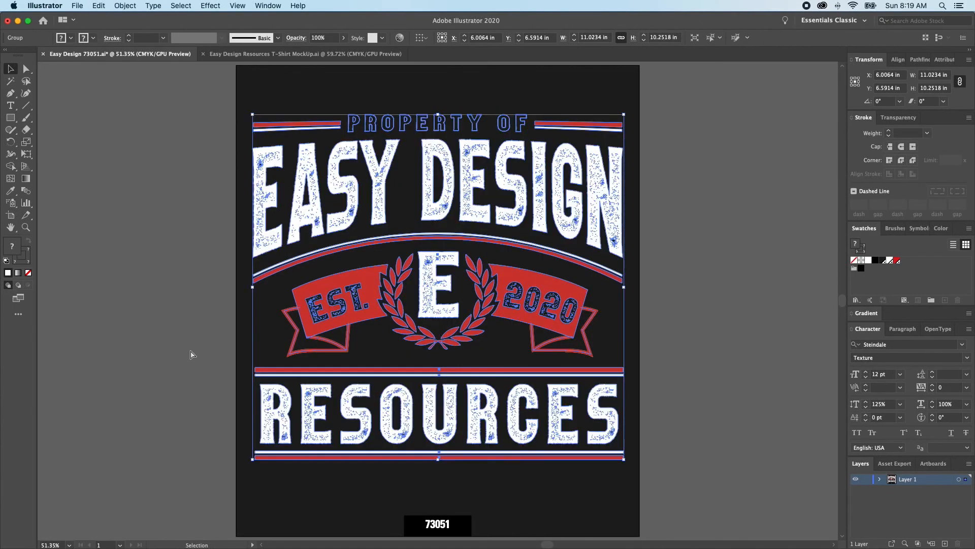
Copy the outlined artwork group and switch to the Easy Design Resources T-Shirt MockUp document.
{"action": "left_click", "coordinate": [550, 321]}
{"action": "key", "text": "super+c"}
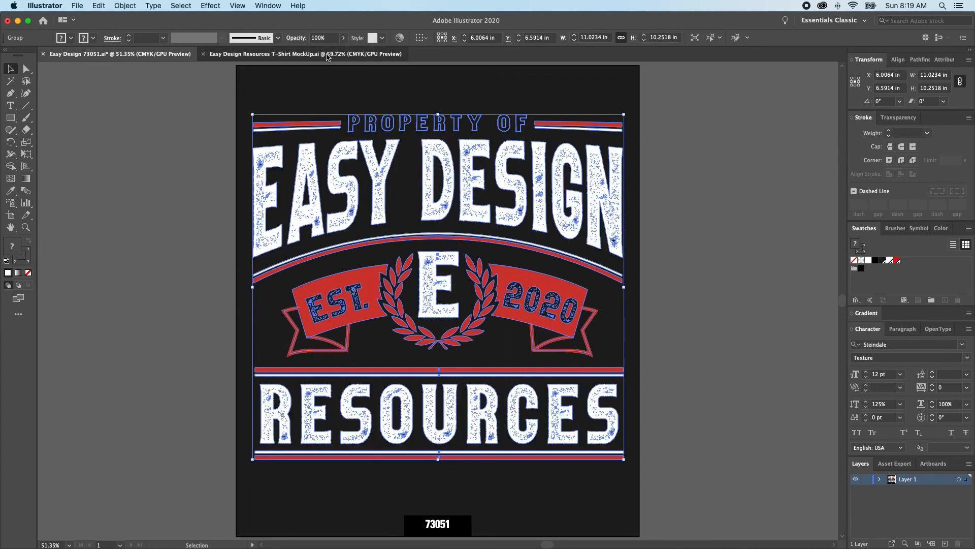
{"action": "left_click", "coordinate": [327, 55]}
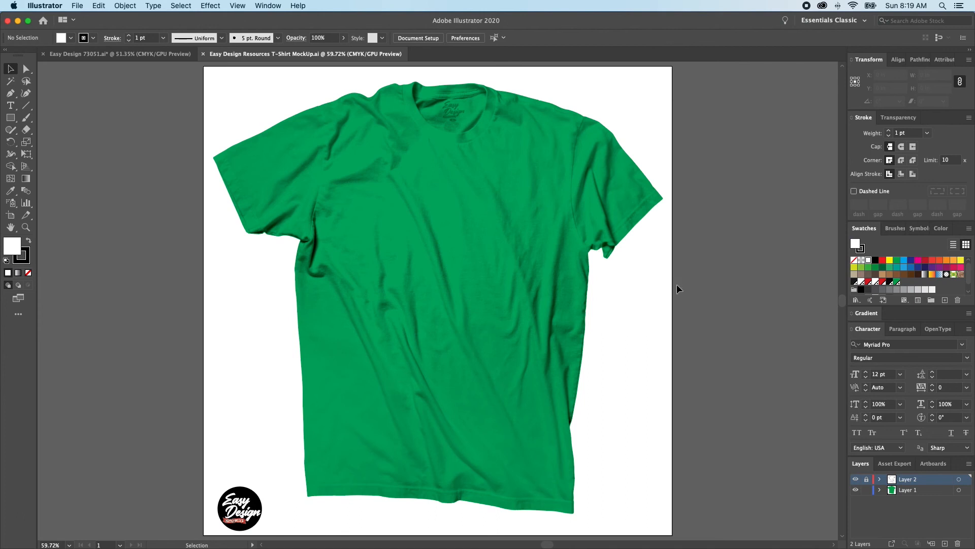
Recolour the mockup shirt by setting the Shirt Color Green swatch to C 0, M 0, Y 0, K 95, and deselect the shirt.
{"action": "left_click", "coordinate": [543, 265]}
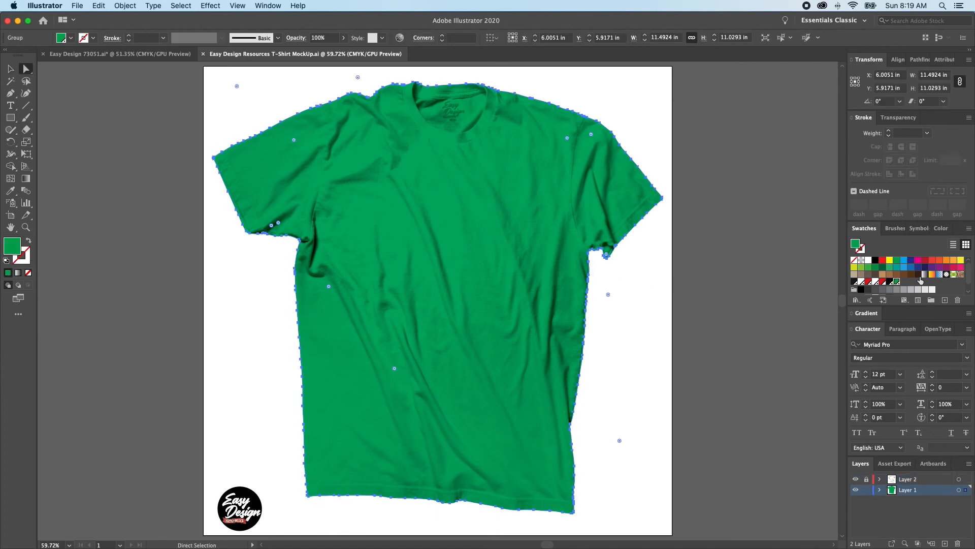
{"action": "double_click", "coordinate": [897, 283]}
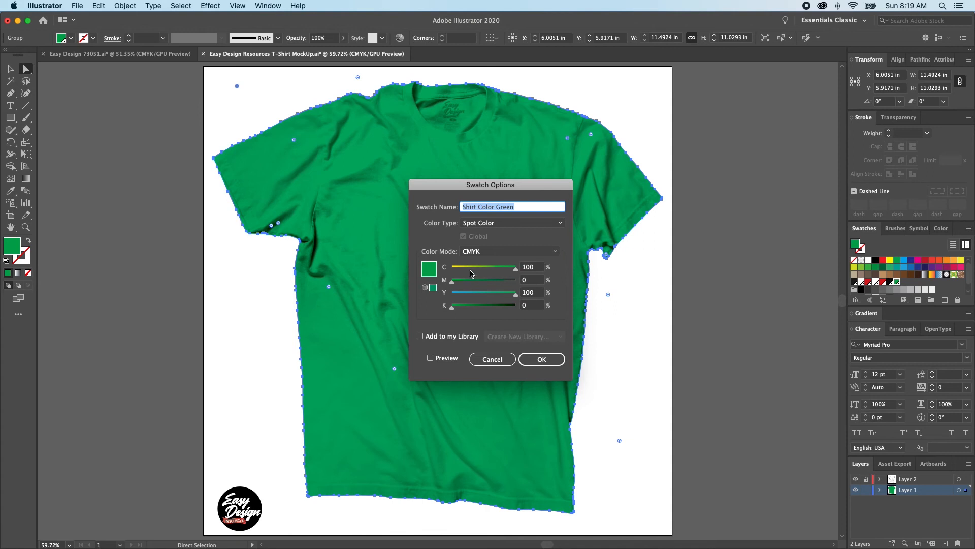
{"action": "left_click_drag", "start_coordinate": [461, 268], "coordinate": [432, 285]}
{"action": "left_click_drag", "start_coordinate": [529, 306], "coordinate": [477, 307]}
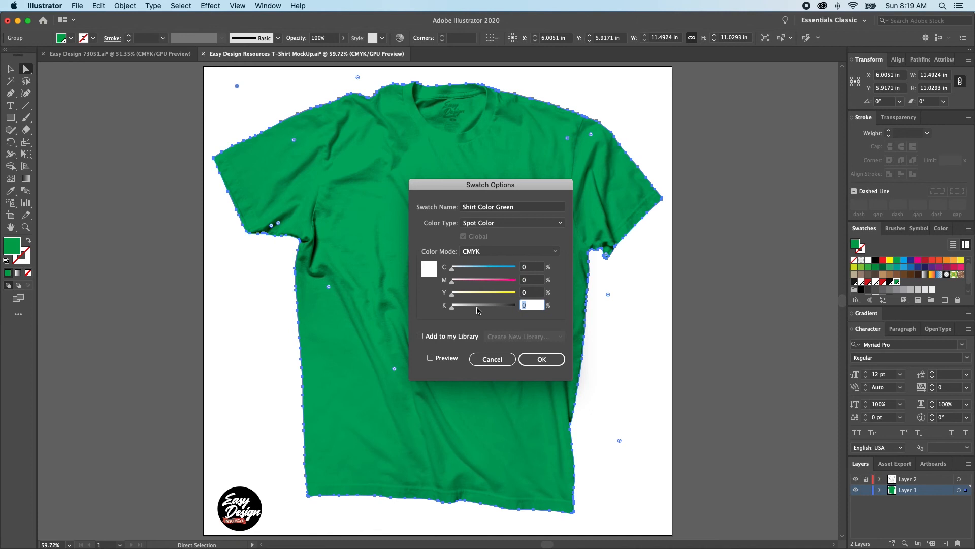
{"action": "key", "text": "Tab"}
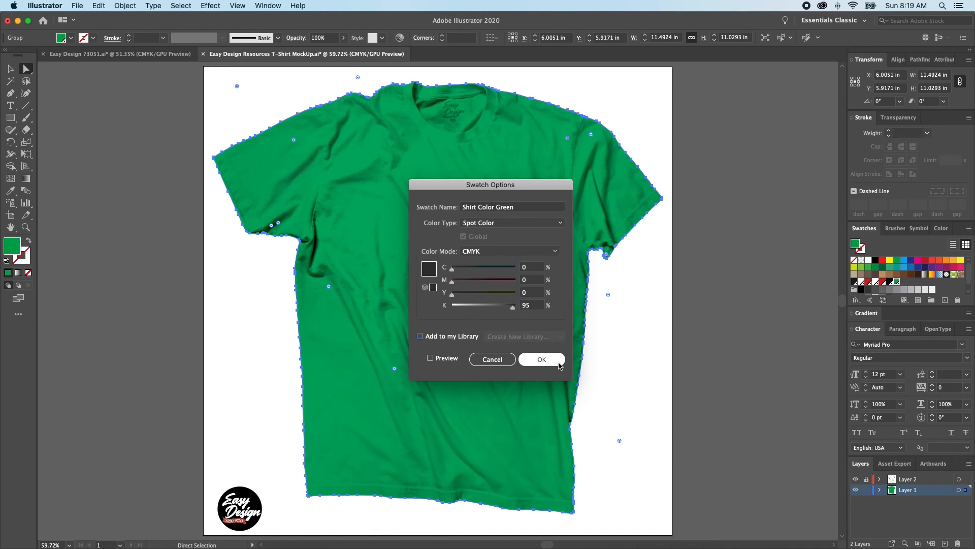
{"action": "left_click", "coordinate": [542, 359]}
{"action": "left_click", "coordinate": [720, 331]}
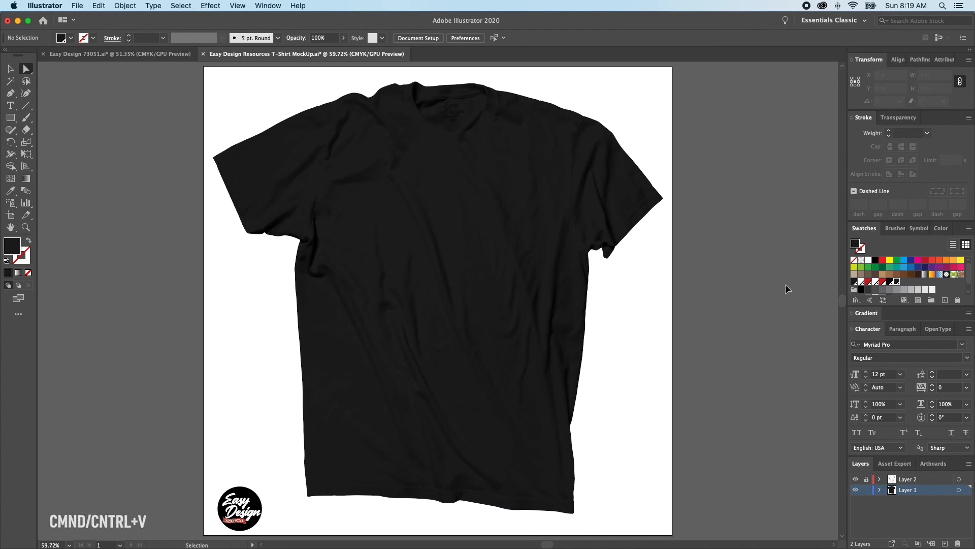
Paste the artwork onto the shirt, scale it proportionally to about 5.22 by 4.85 in, place it on the chest, and deselect it.
{"action": "key", "text": "super+v"}
{"action": "key", "text": "v"}
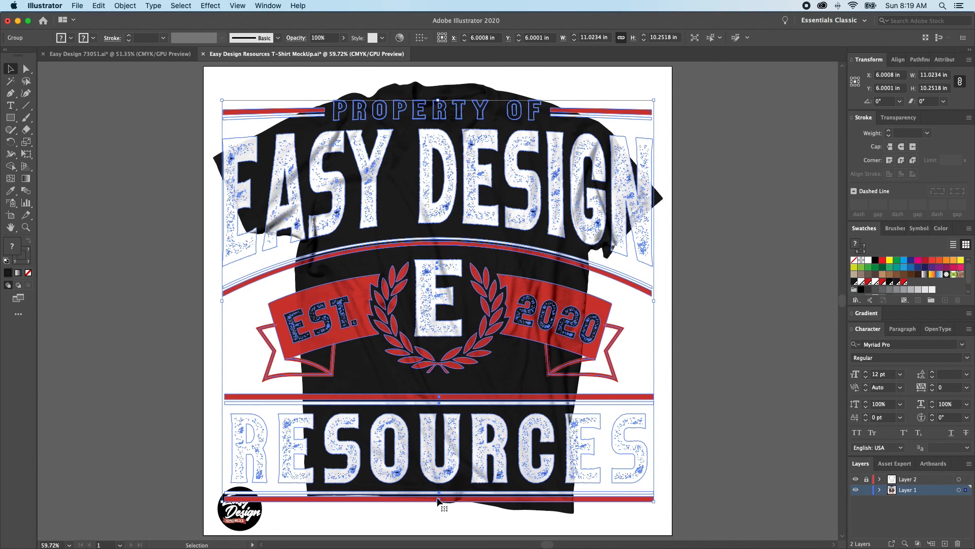
{"action": "left_click_drag", "start_coordinate": [437, 502], "coordinate": [436, 405]}
{"action": "left_click_drag", "start_coordinate": [491, 309], "coordinate": [508, 266]}
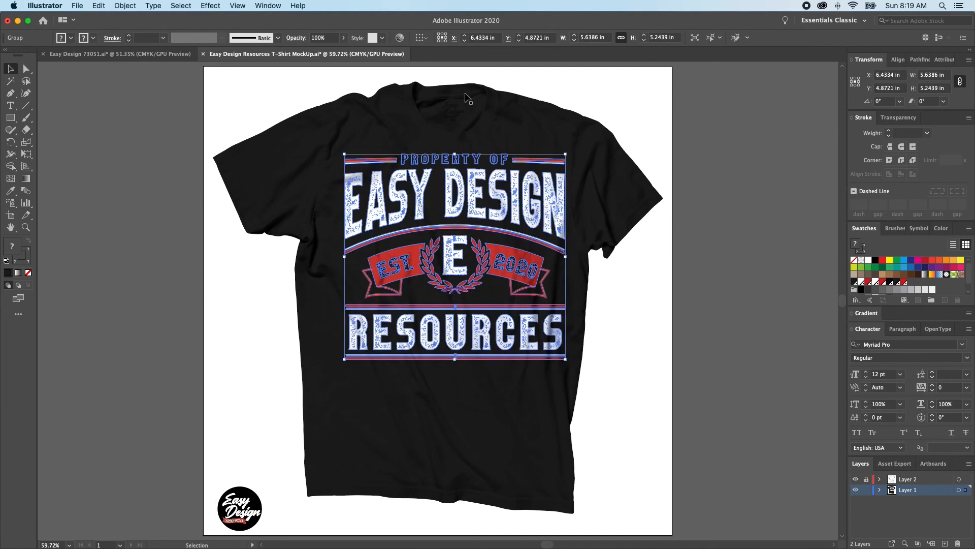
{"action": "left_click_drag", "start_coordinate": [457, 364], "coordinate": [493, 262]}
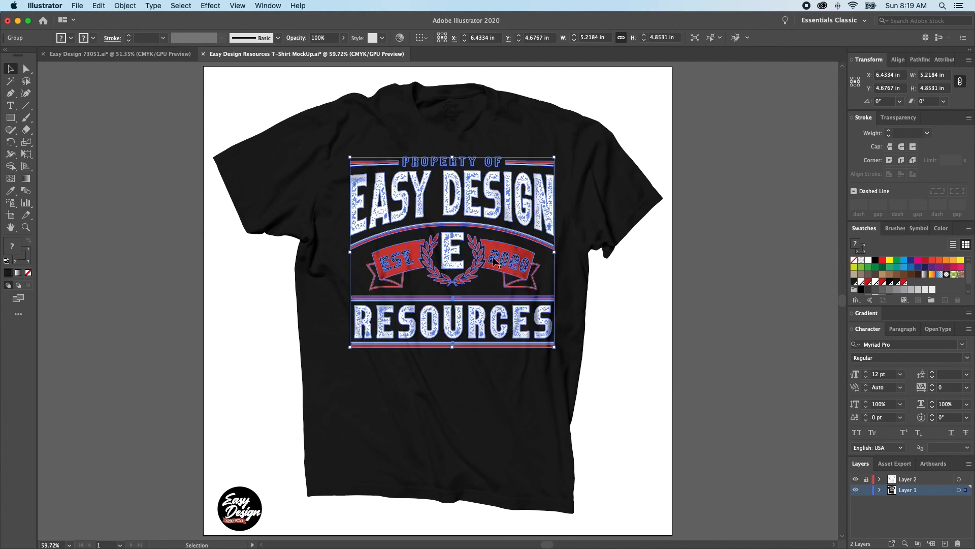
{"action": "left_click", "coordinate": [625, 340]}
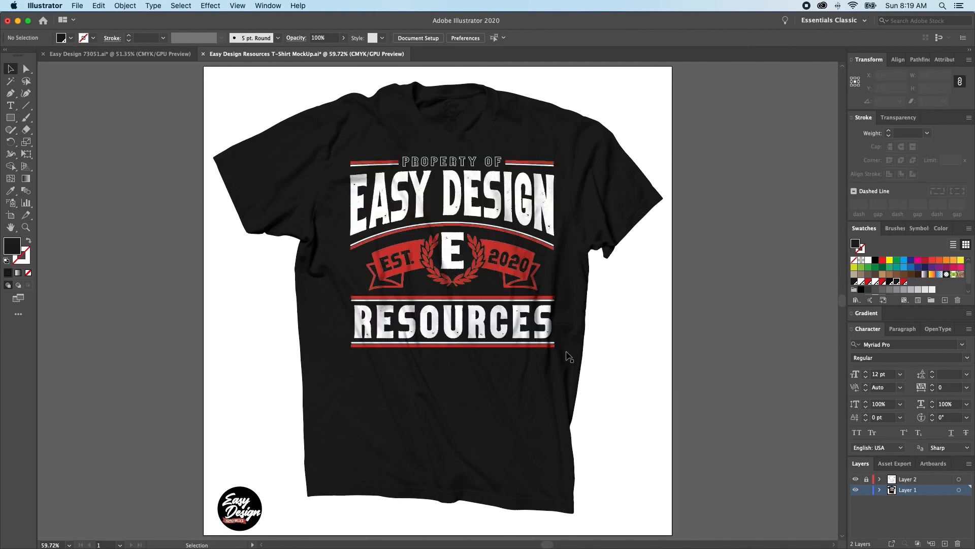